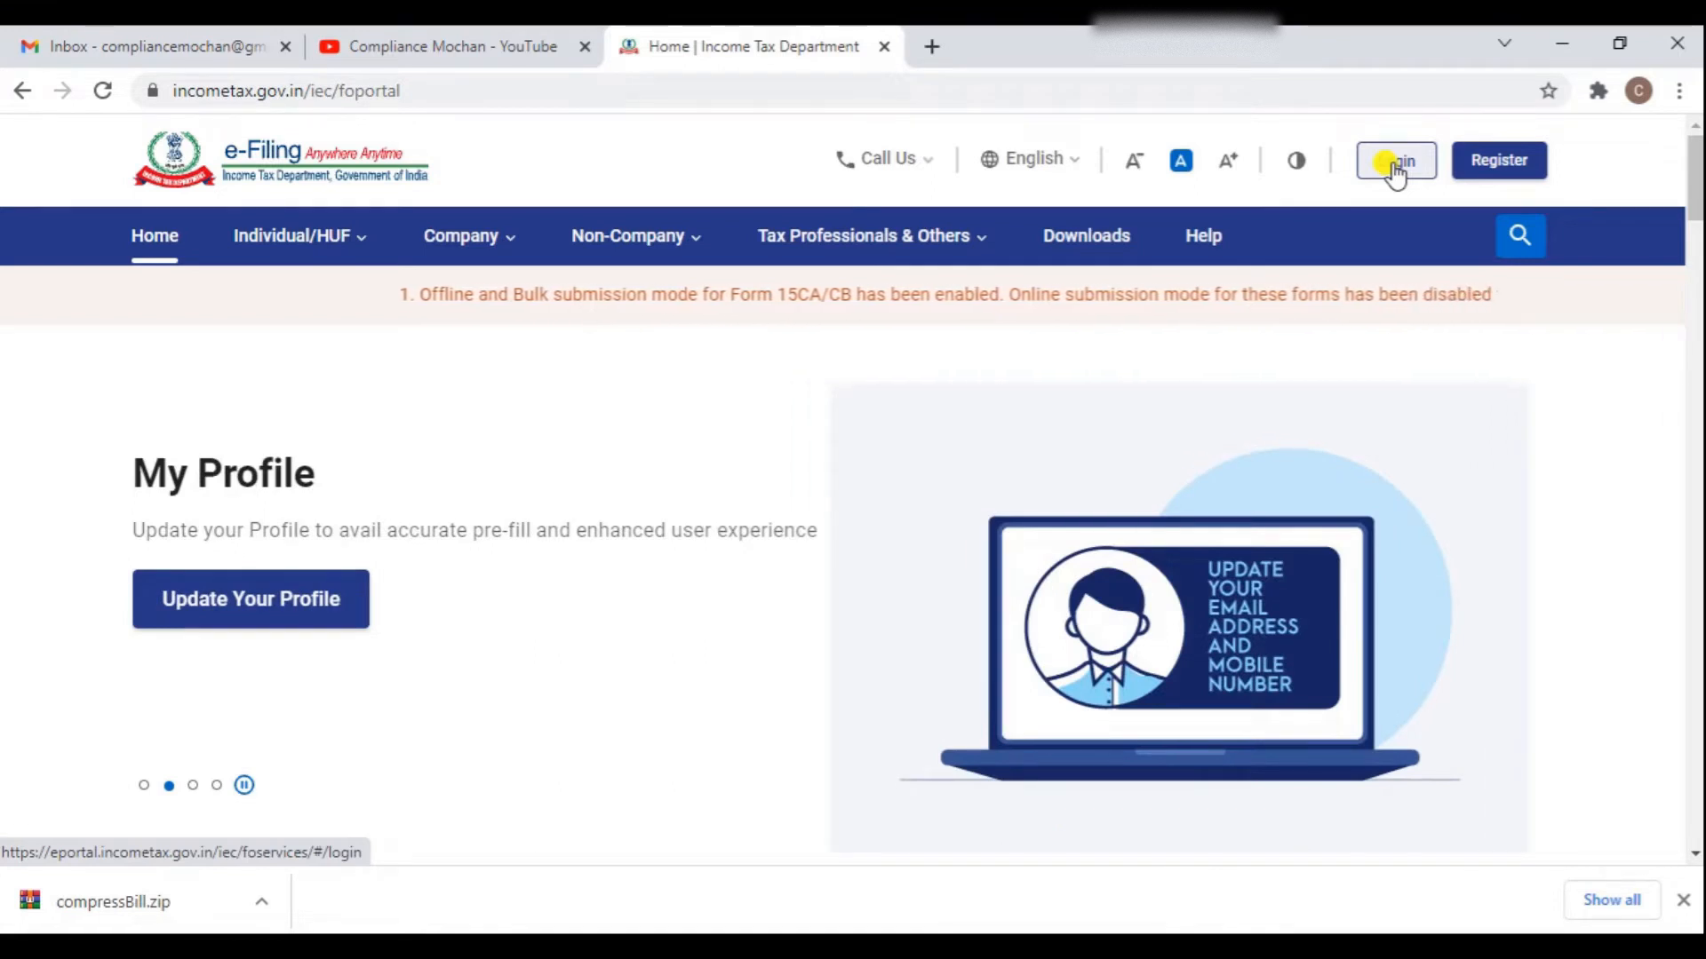
- Open the e-Filing login page, enter the account's user ID and continue to the password page
left_click(1395, 165)
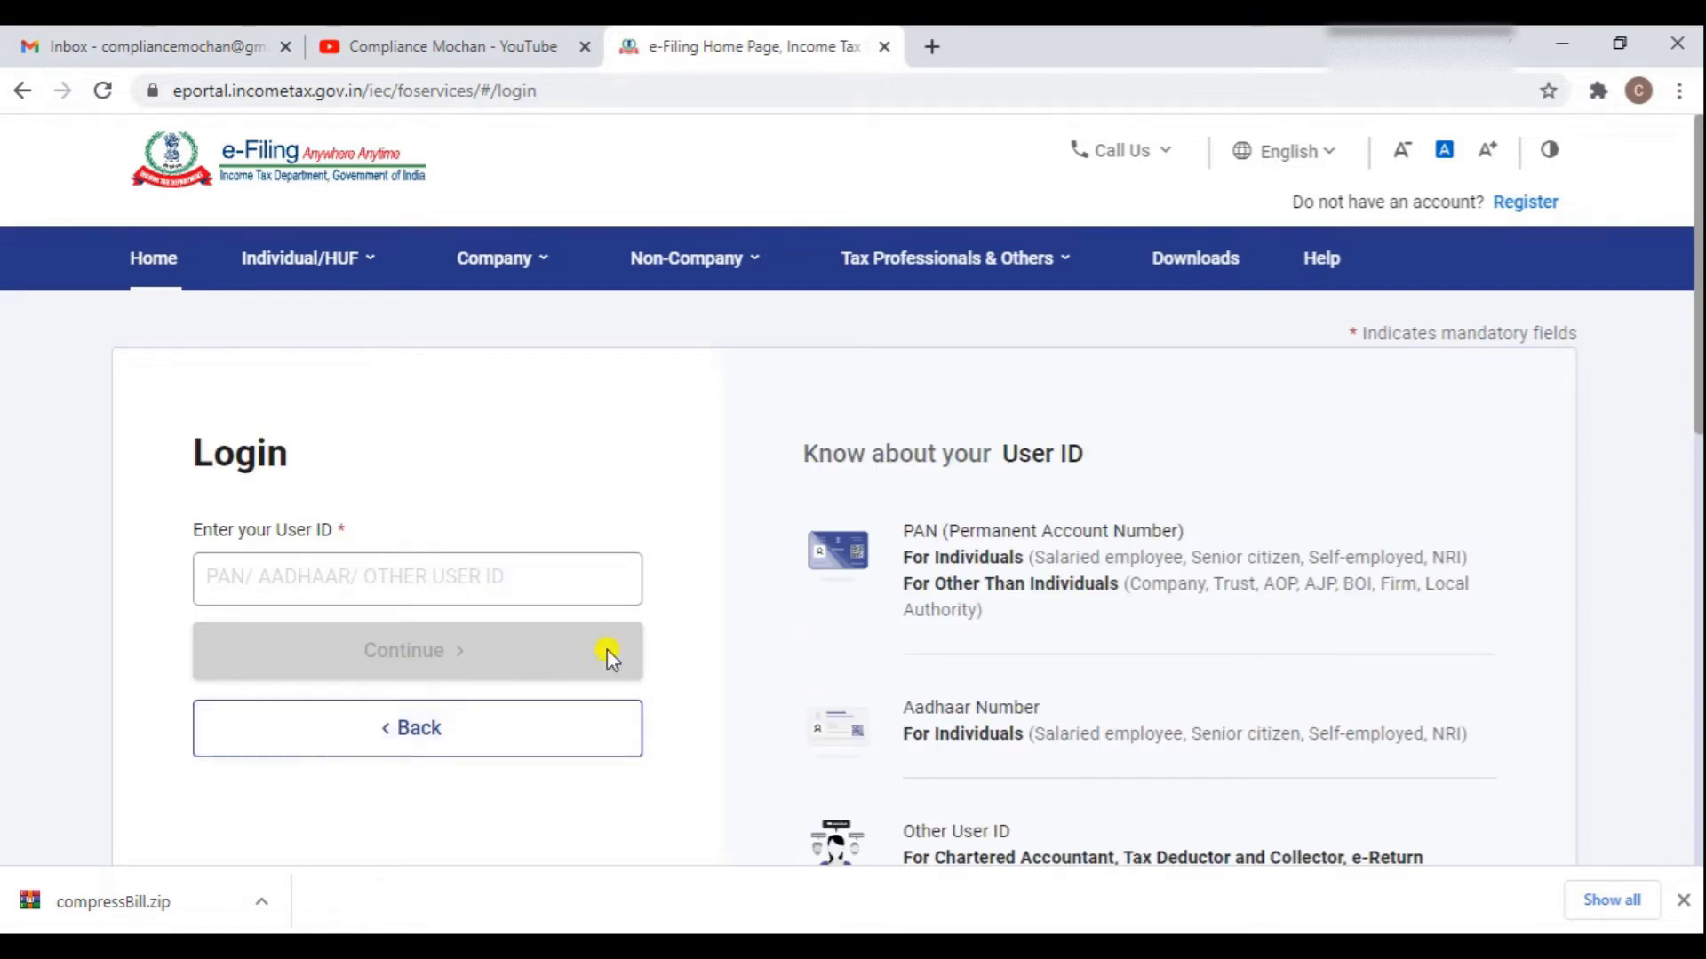
left_click(453, 577)
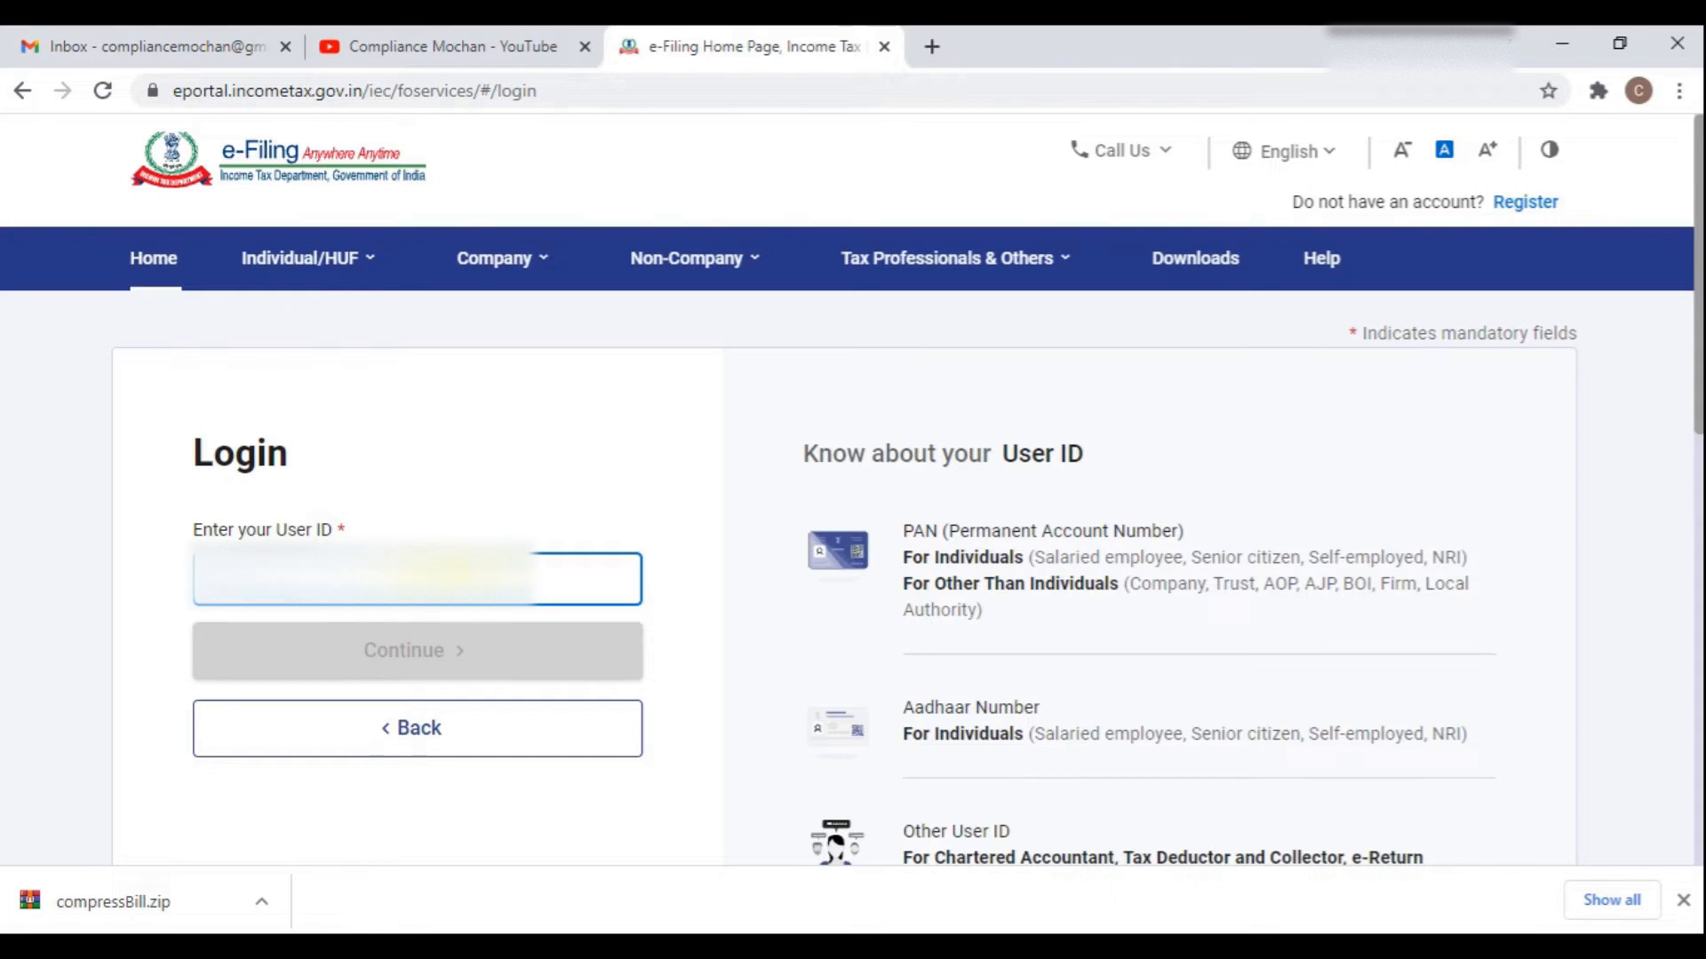
type("?")
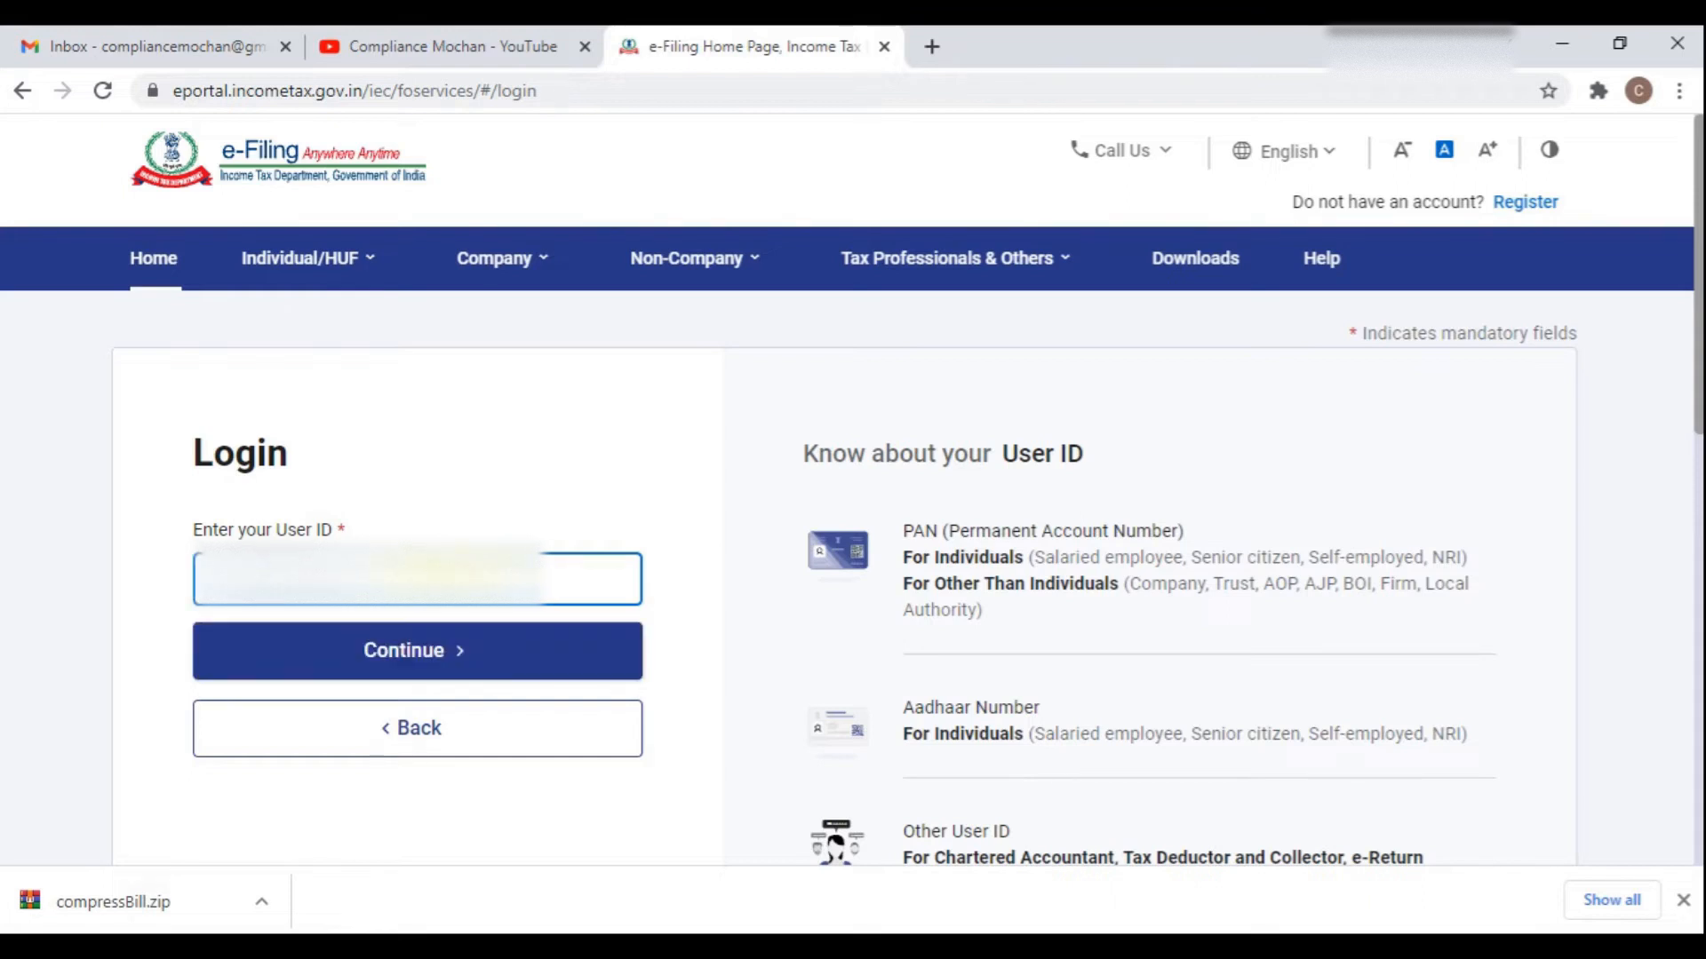
left_click(449, 651)
- Confirm the secure access message, enter the account password and log in to the e-Filing account
left_click(203, 686)
scroll(519, 680, "down", 2)
left_click(321, 664)
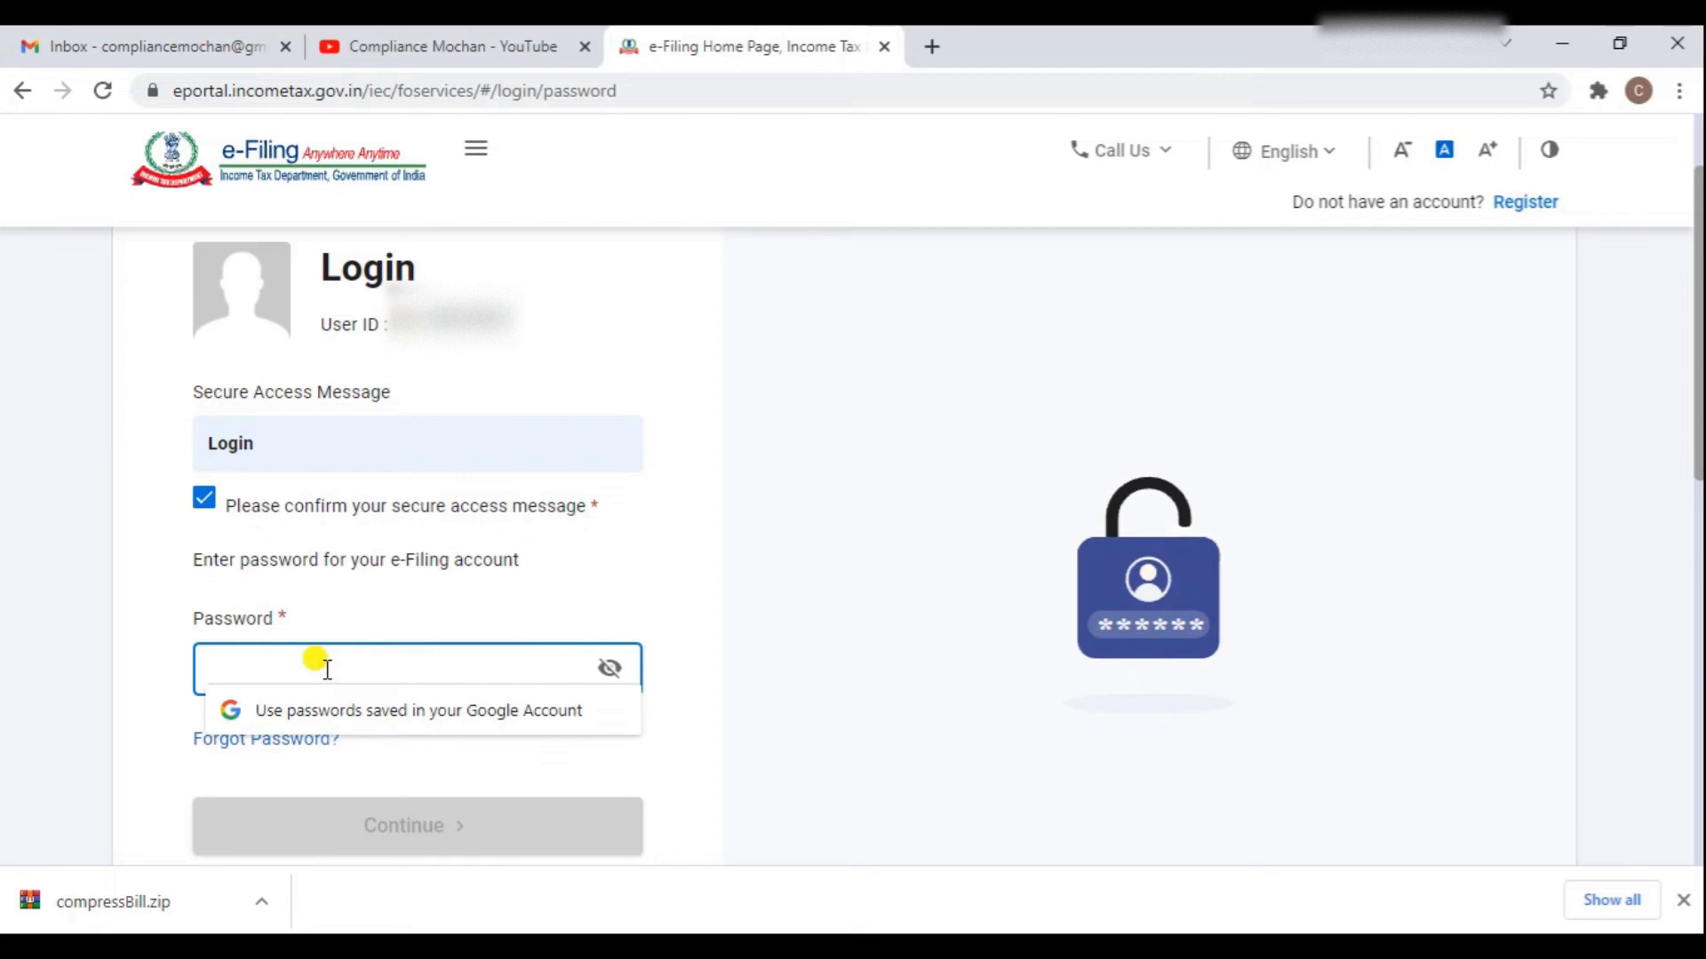
type("*")
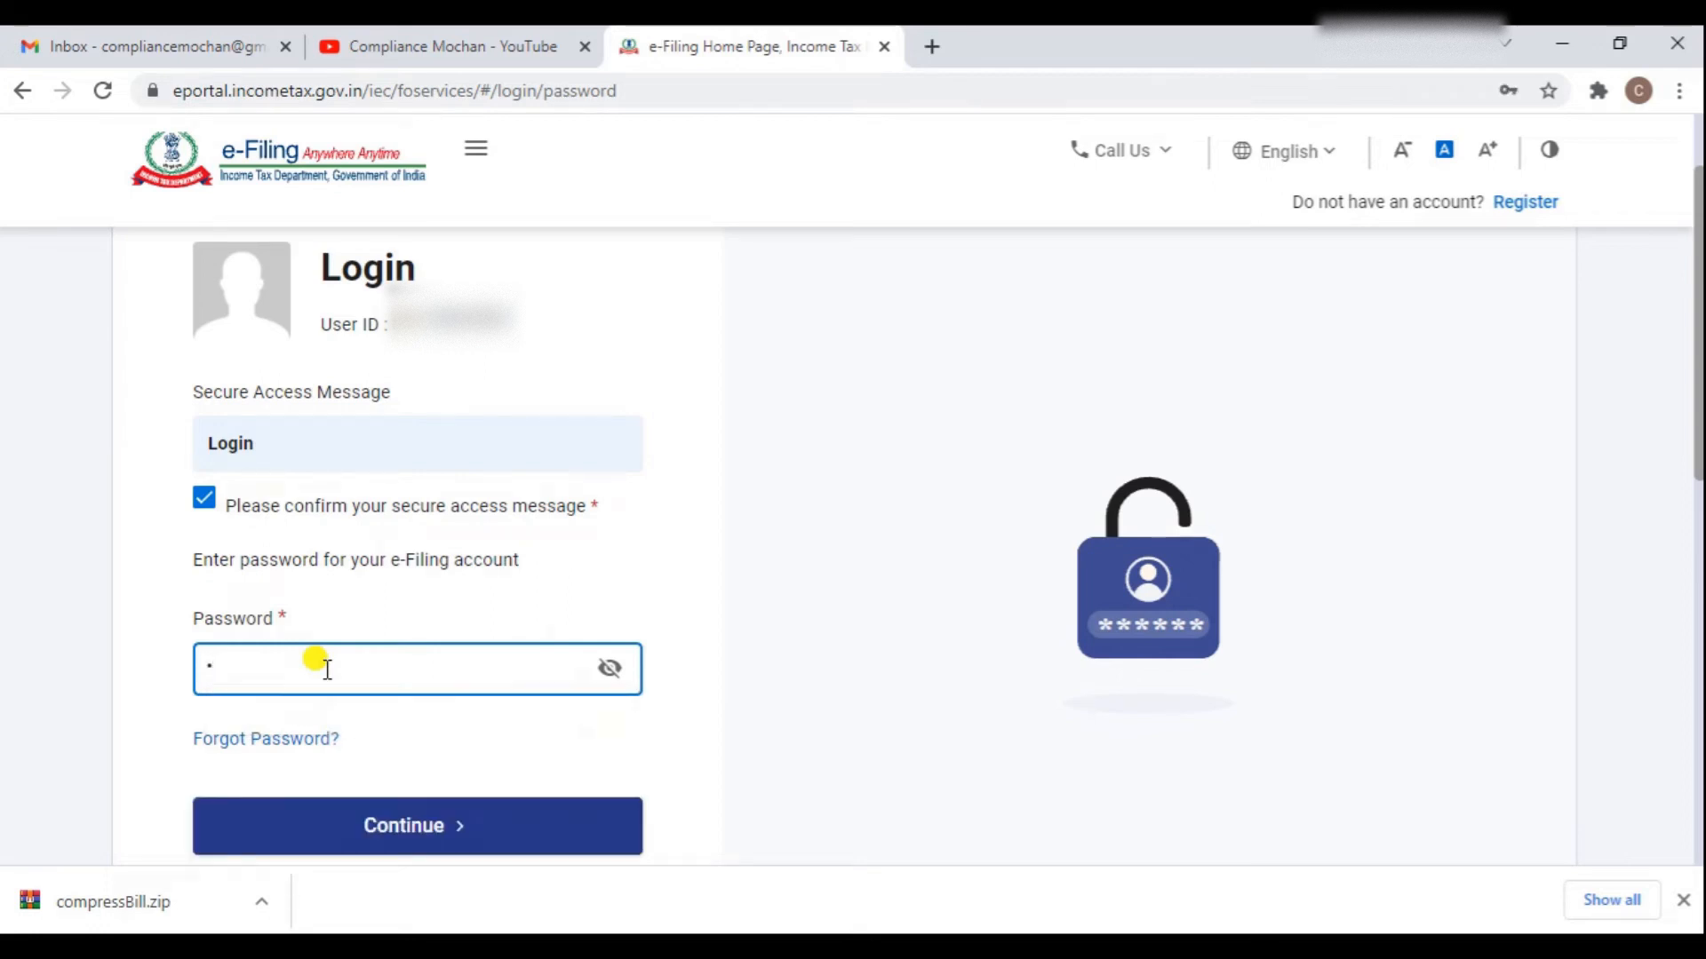
type("*********")
left_click(410, 829)
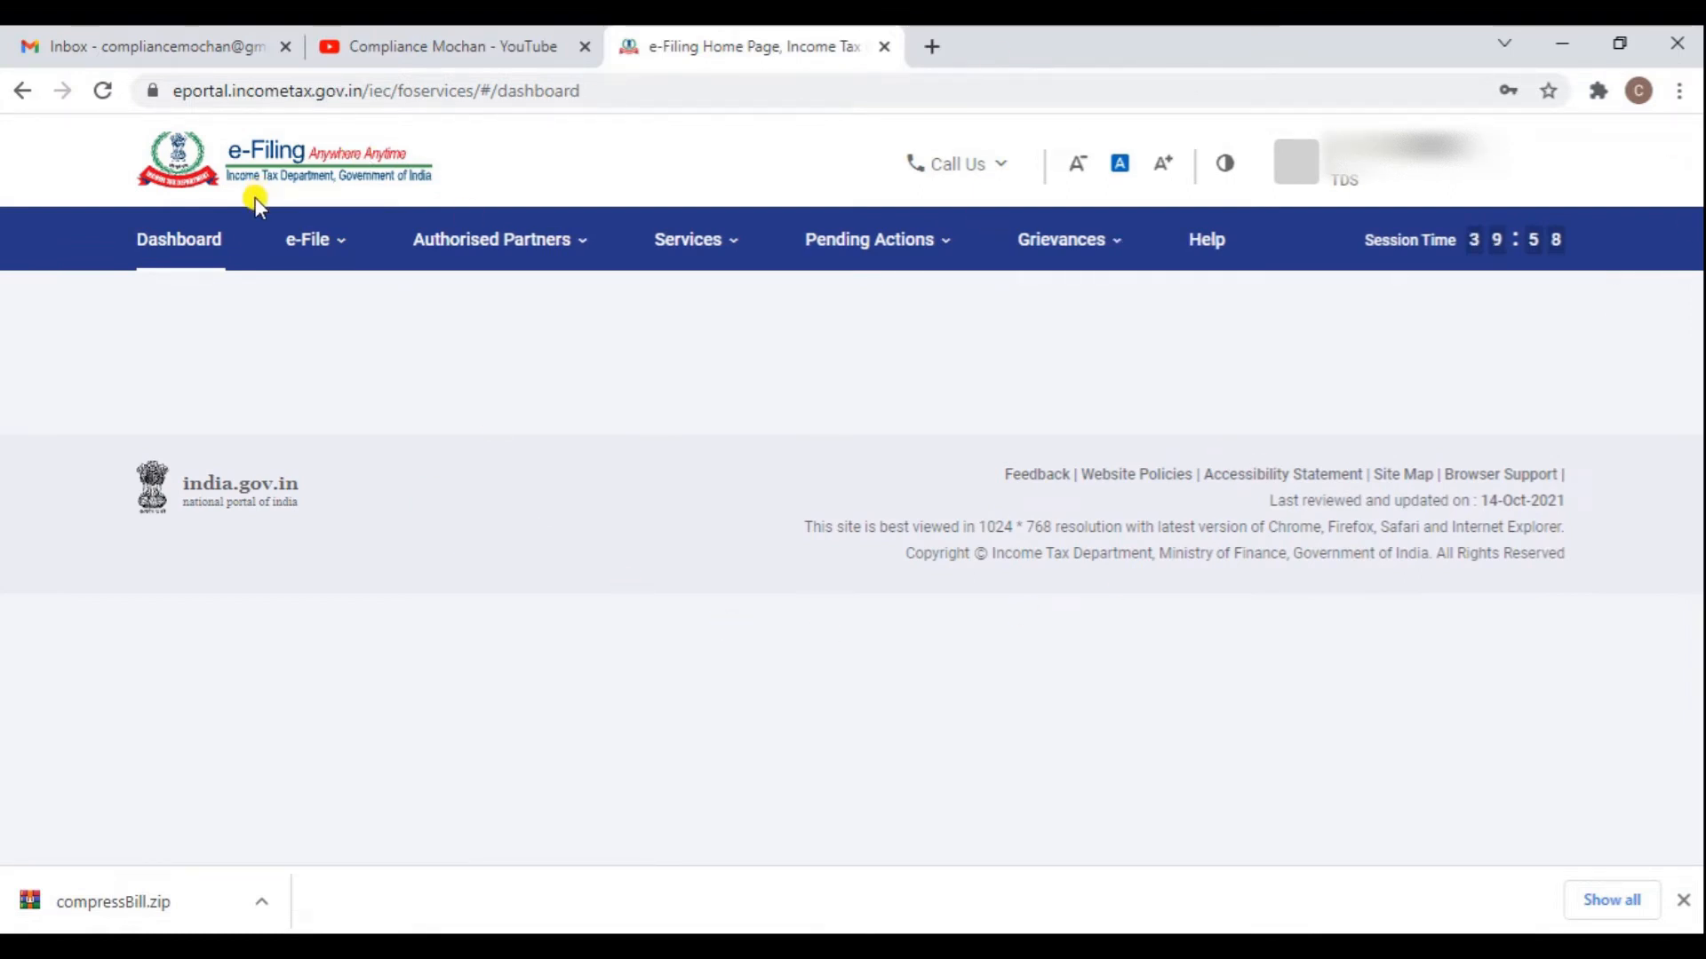
- Open the income tax forms for filing and start the quarterly TDS/TCS return (Form TDS)
mouse_move(309, 254)
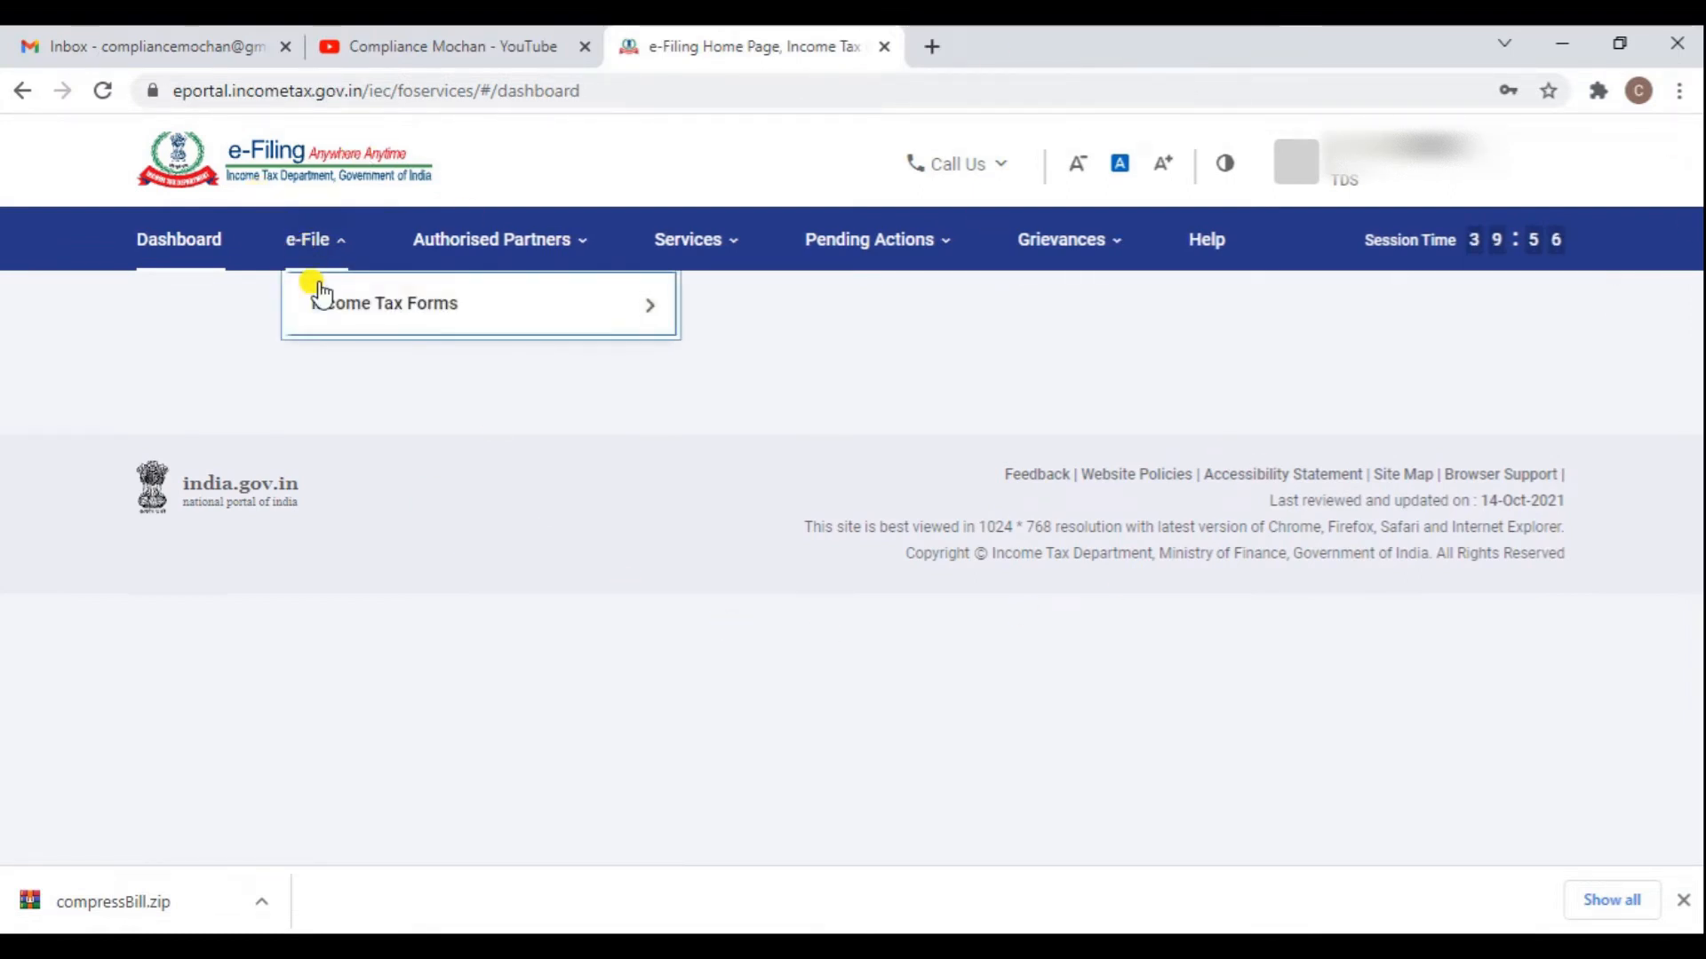
mouse_move(320, 300)
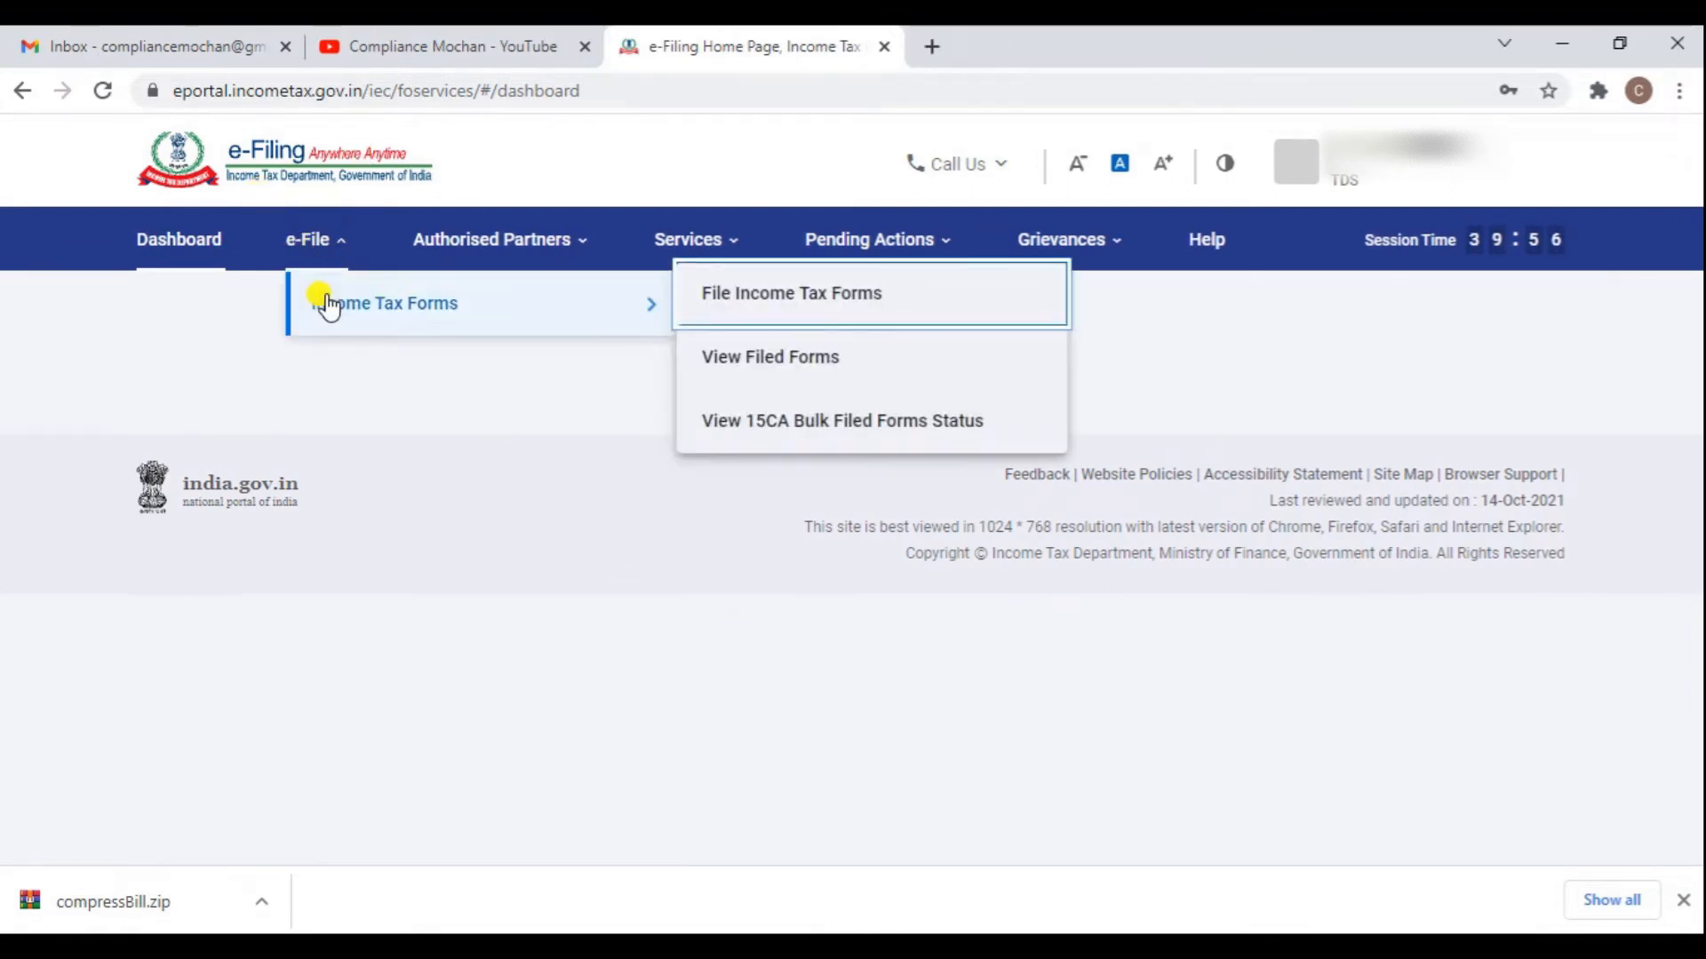
left_click(790, 308)
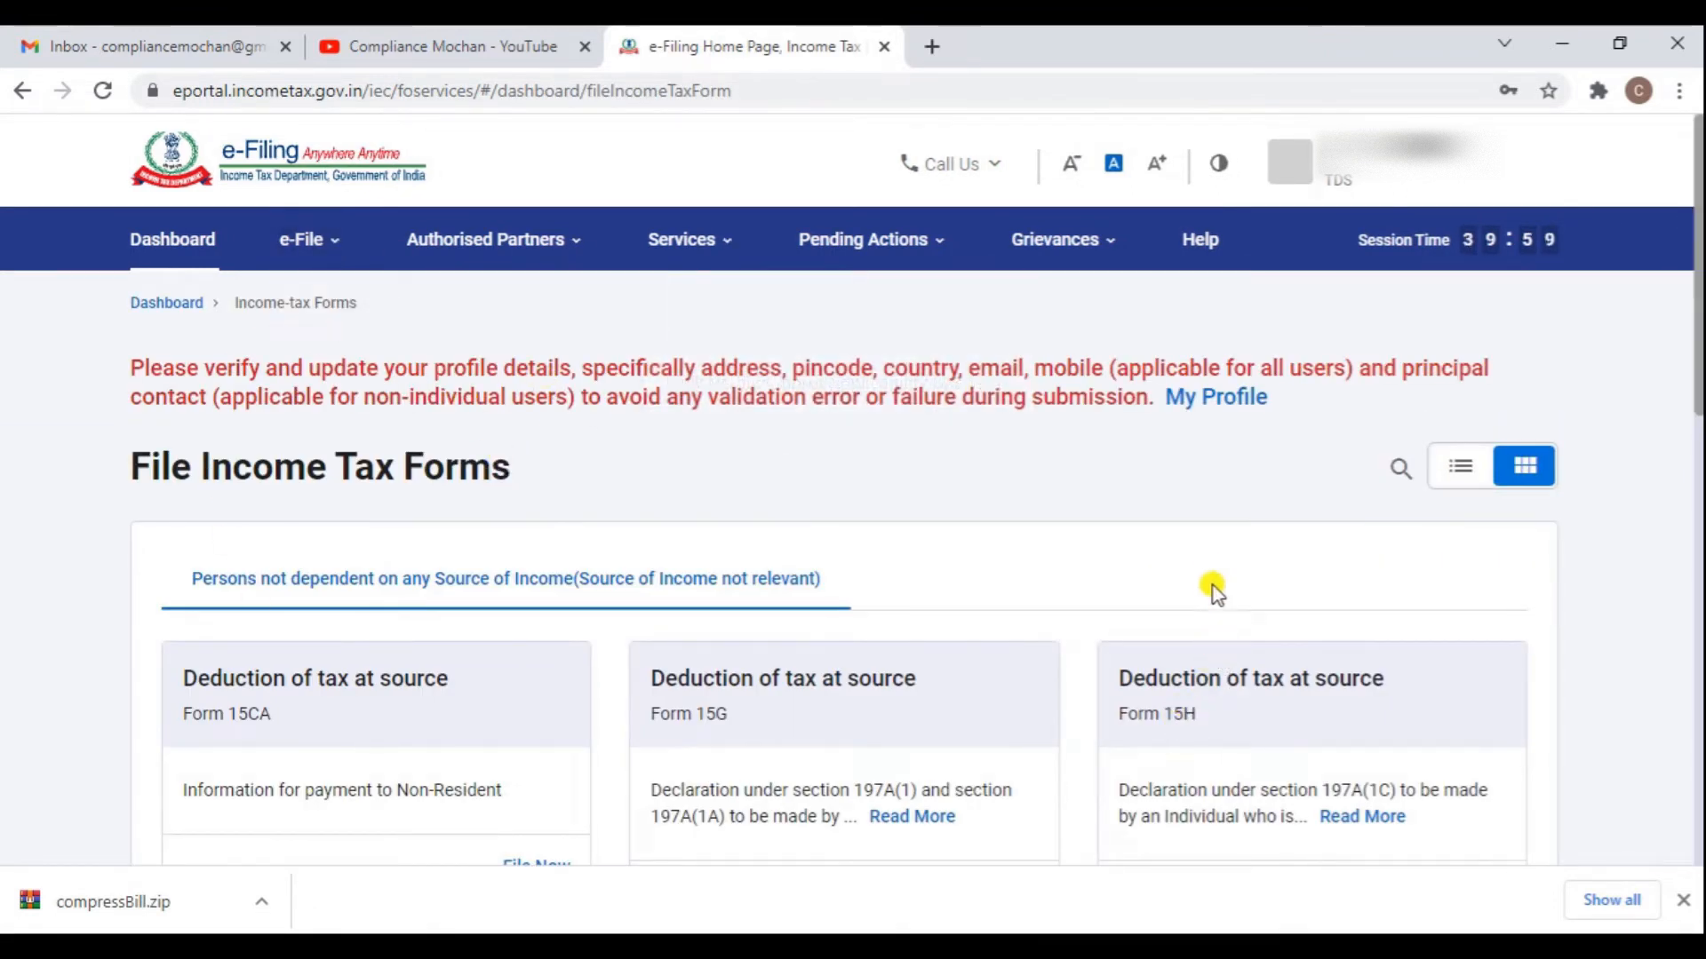
scroll(1138, 522, "down", 9)
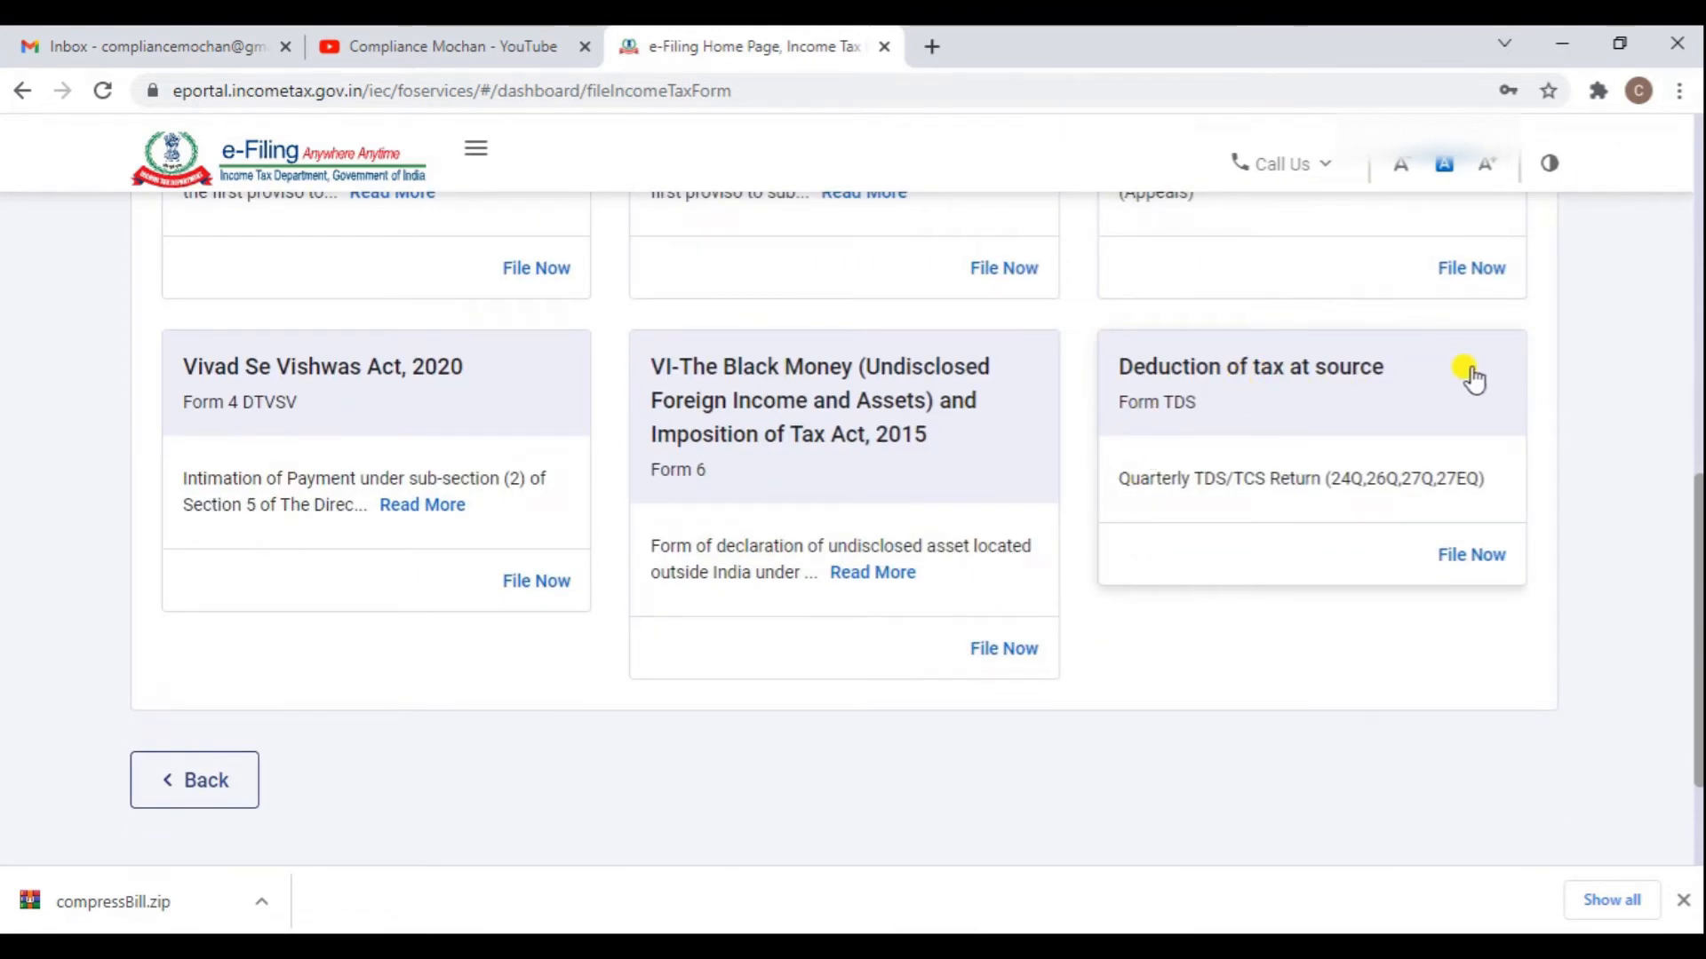
left_click(1479, 560)
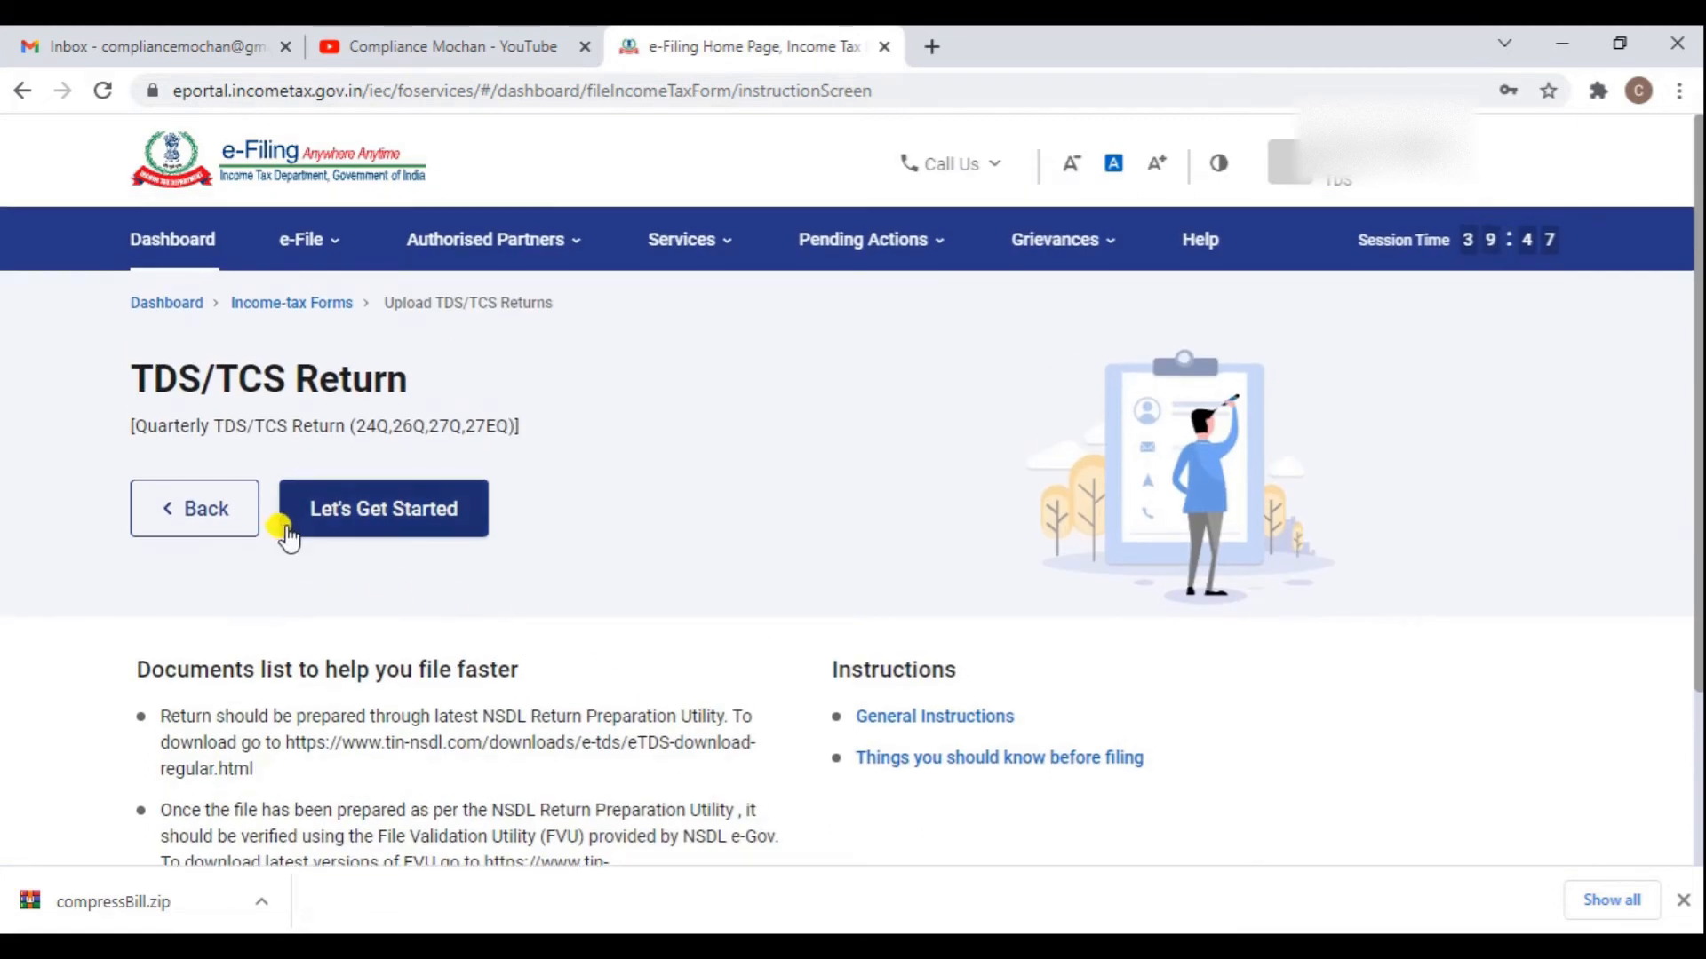
left_click(397, 528)
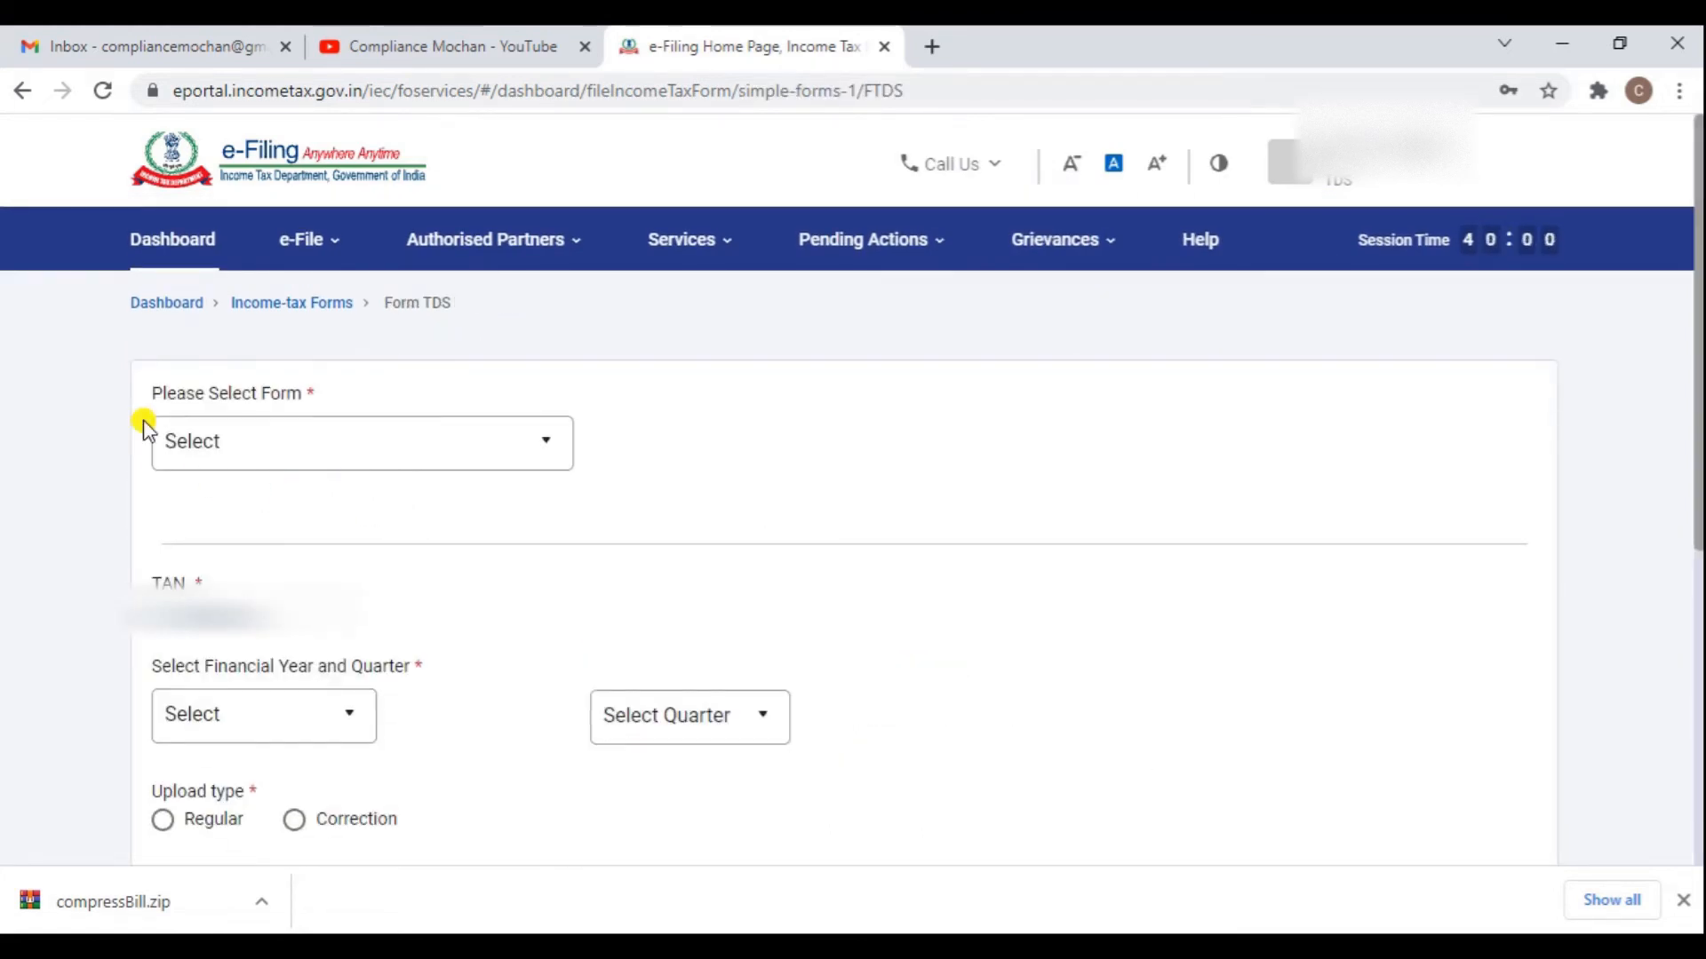
- Fill in the return details with form 26Q (Other than salary), financial year 2021-22, quarter Q1 and upload type Regular
left_click(241, 457)
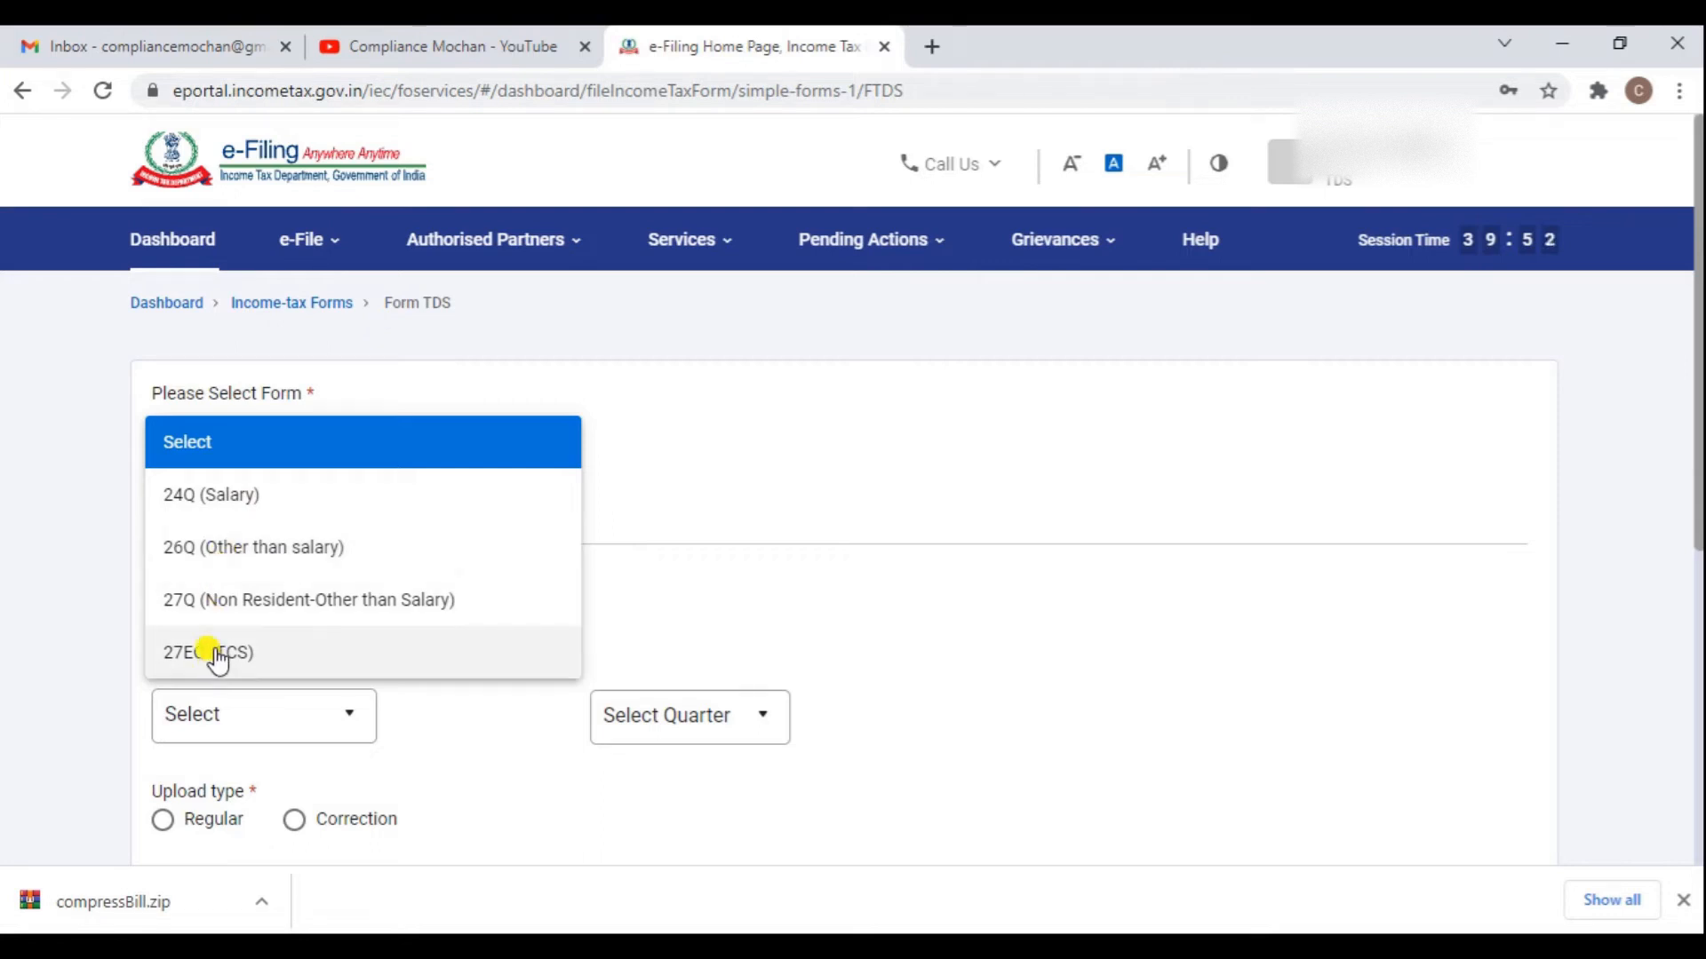
left_click(218, 549)
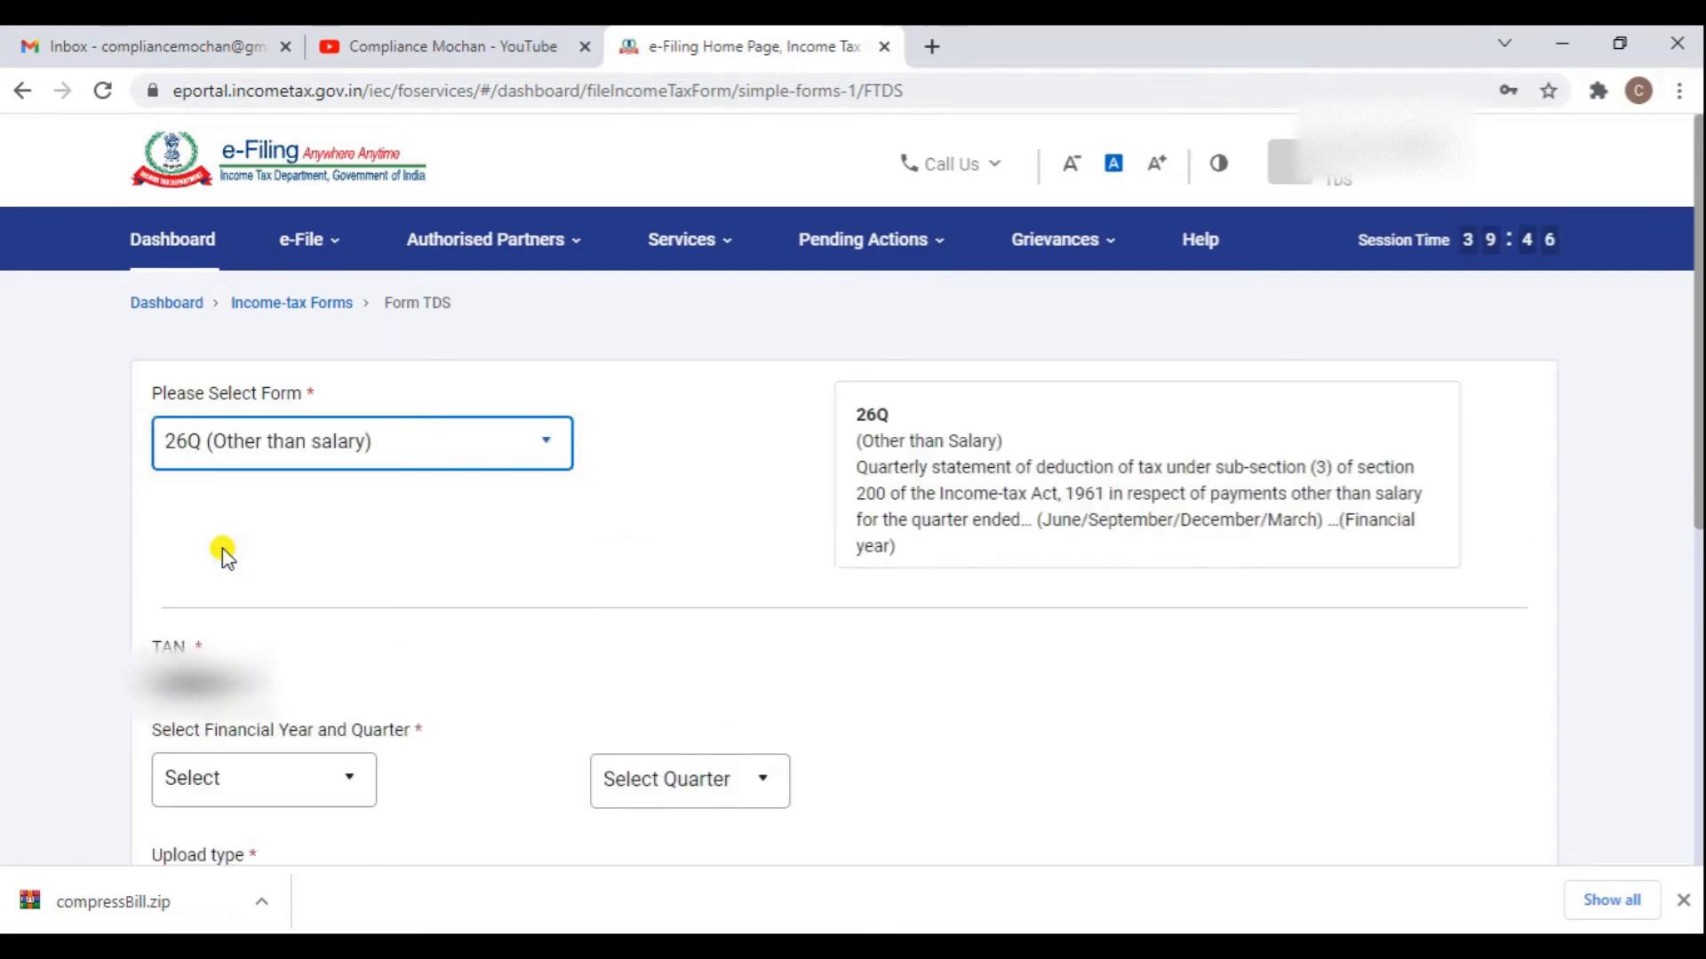
left_click(200, 797)
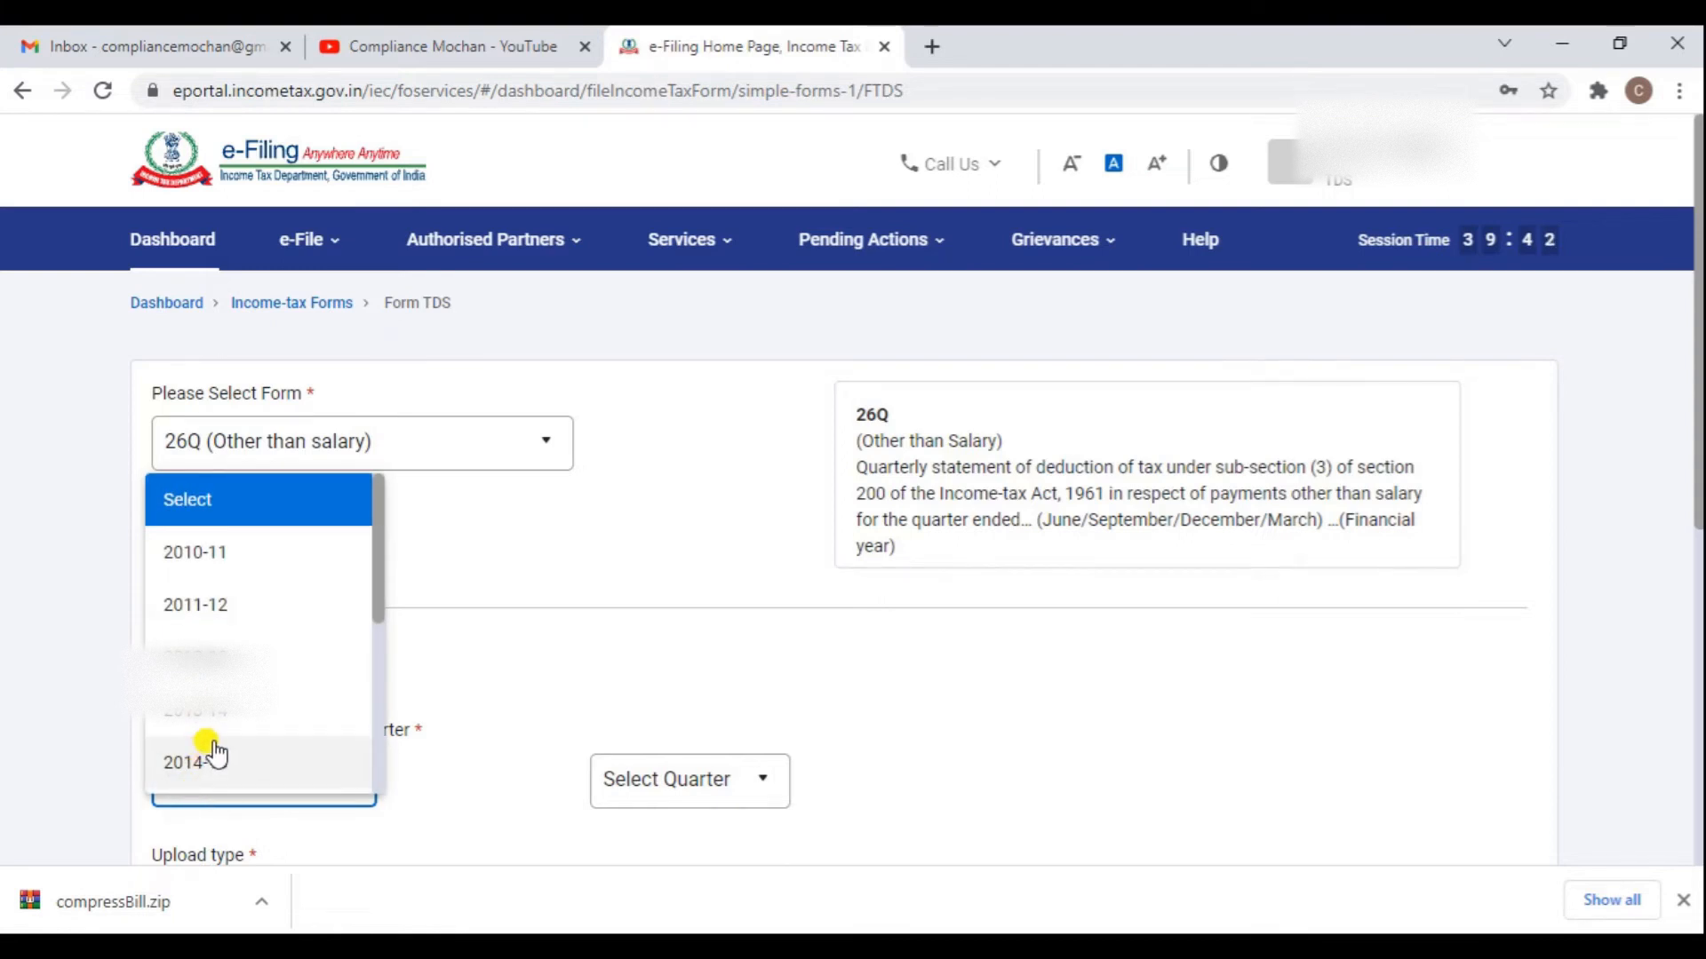
scroll(213, 755, "down", 4)
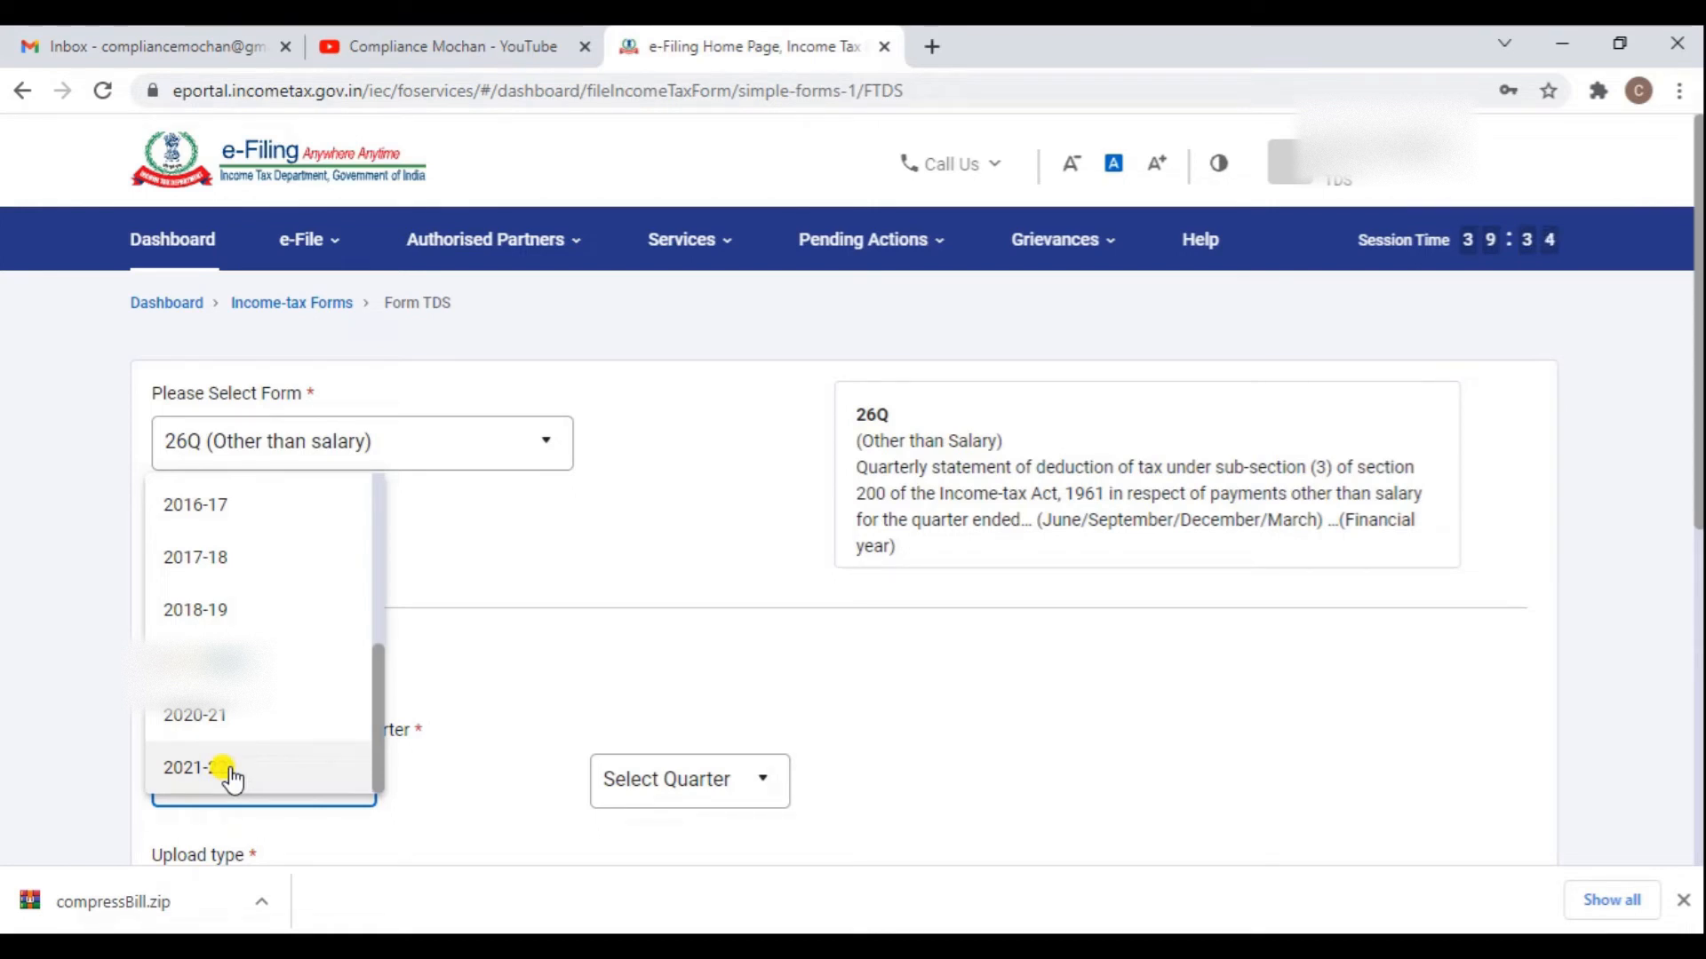
left_click(227, 769)
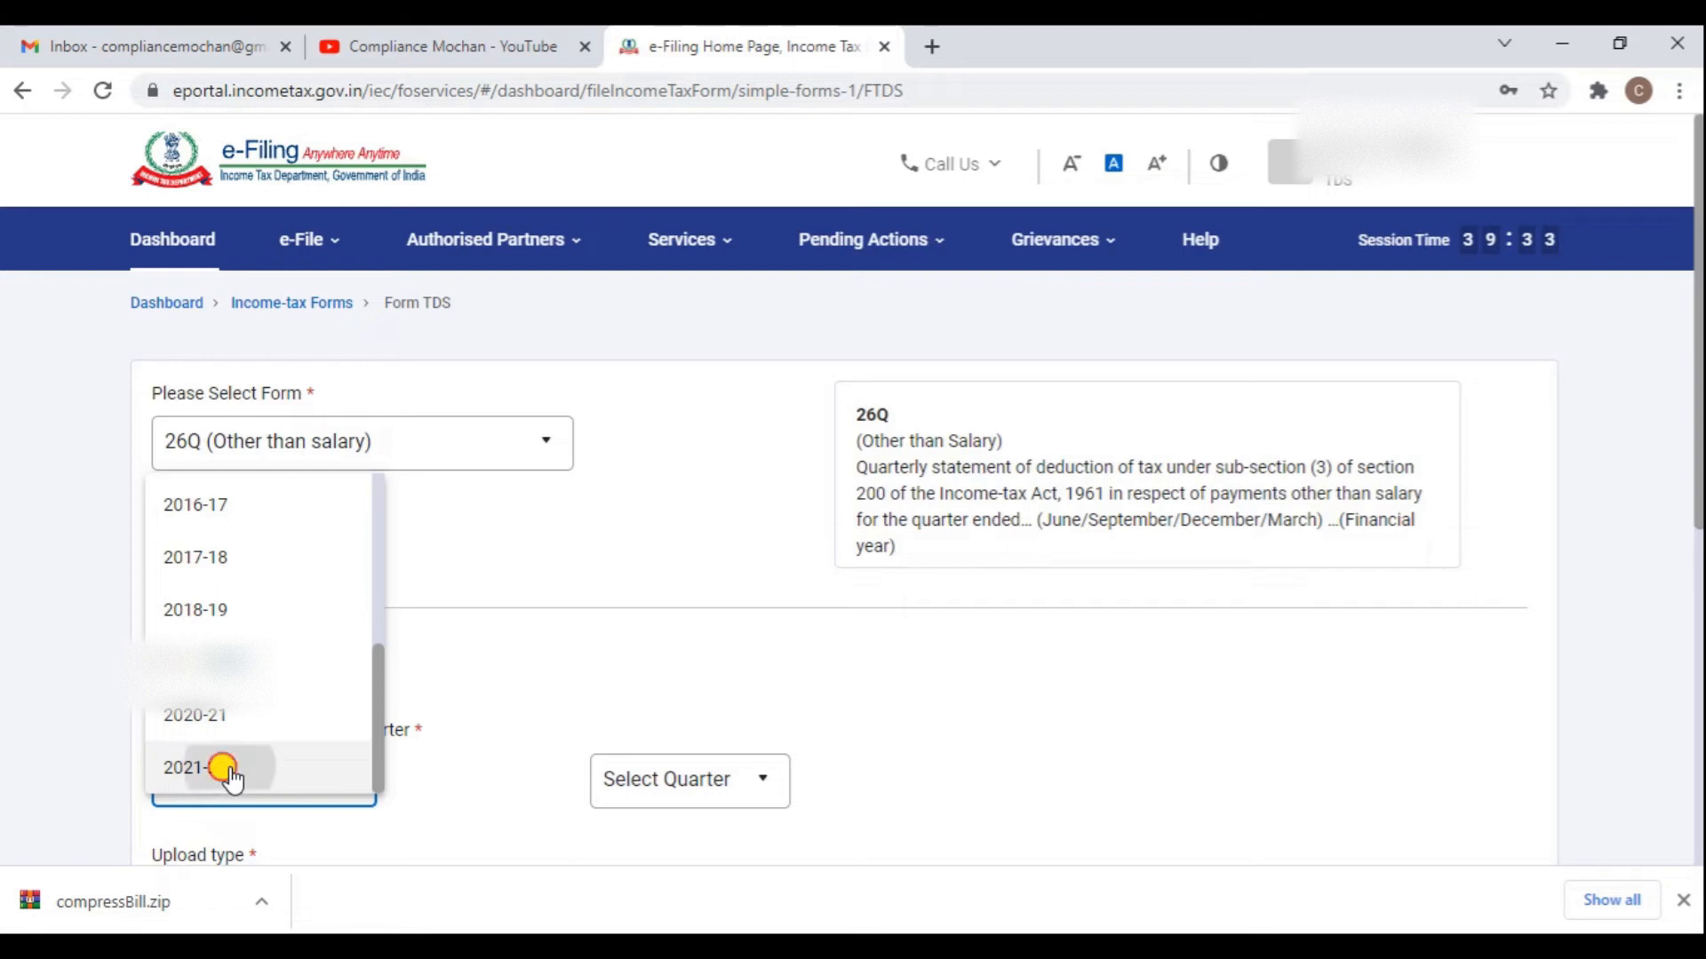
left_click(695, 797)
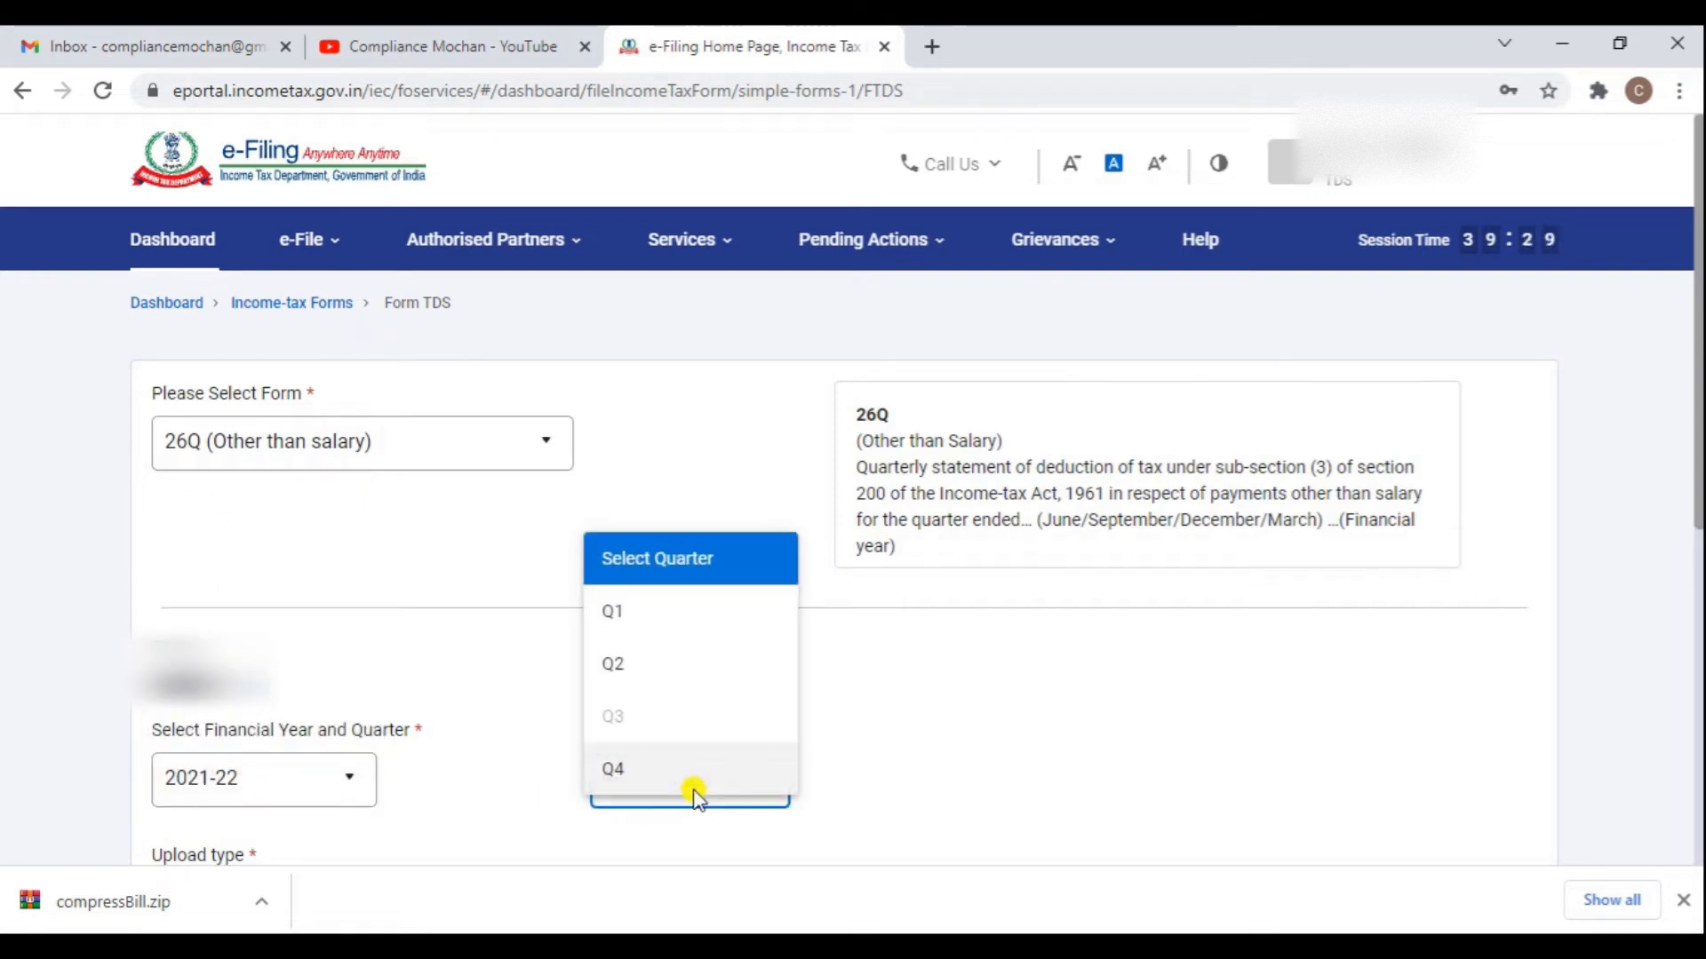
left_click(652, 622)
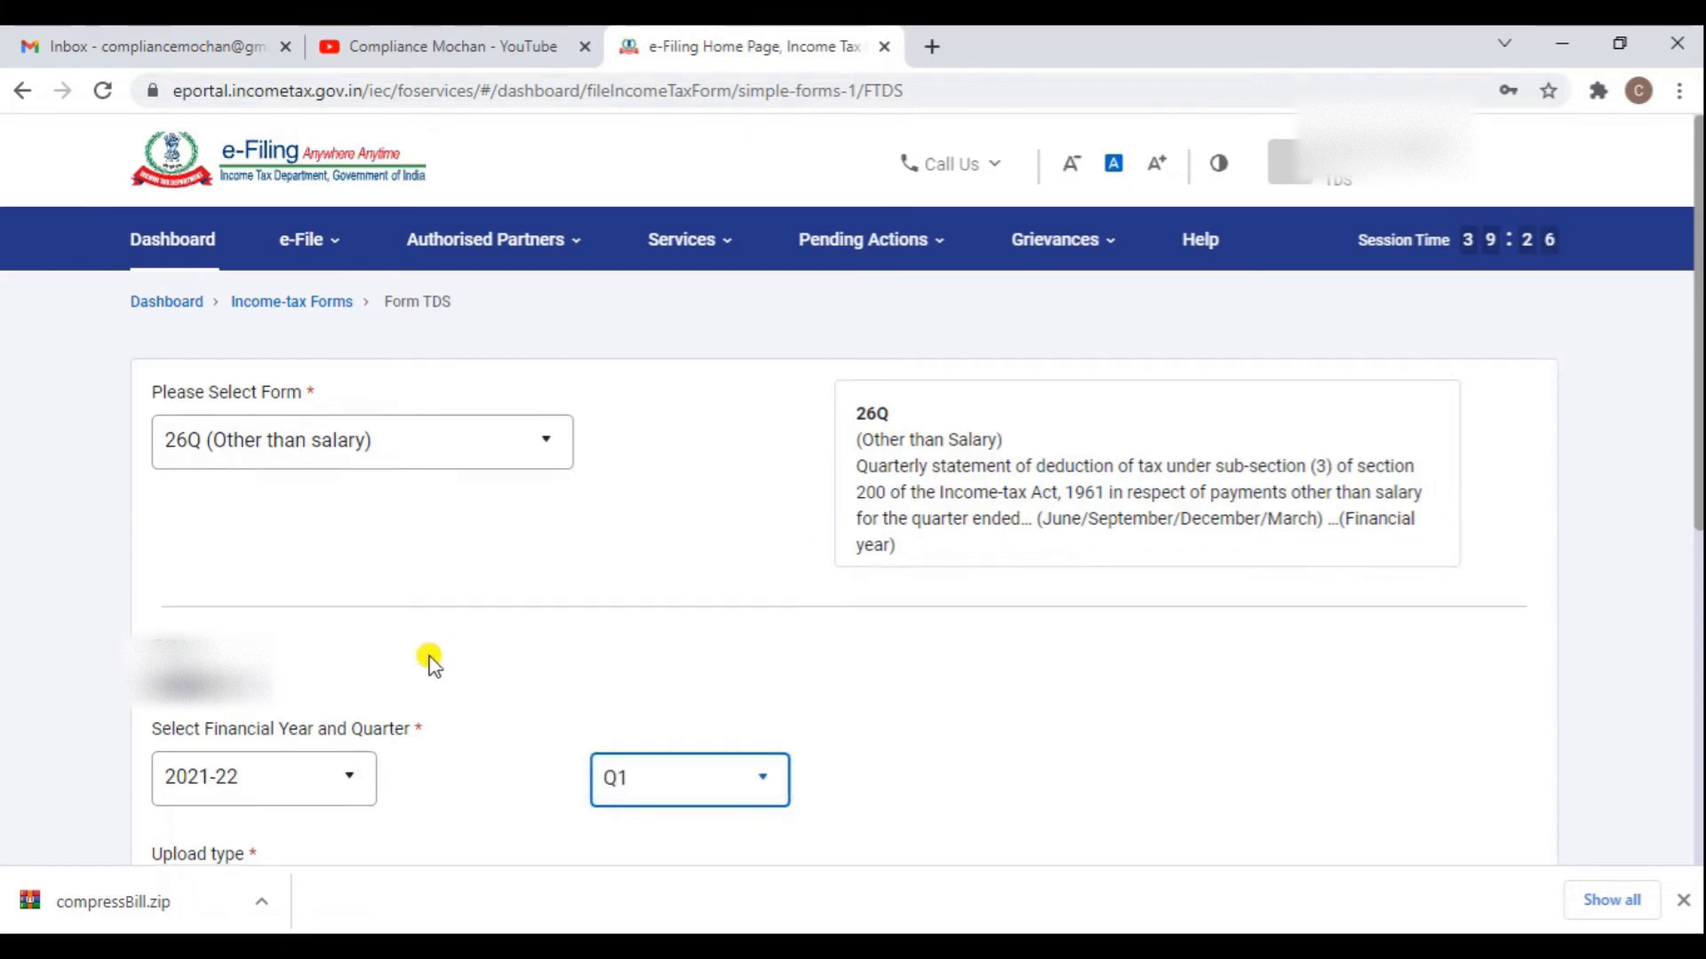
scroll(432, 662, "down", 3)
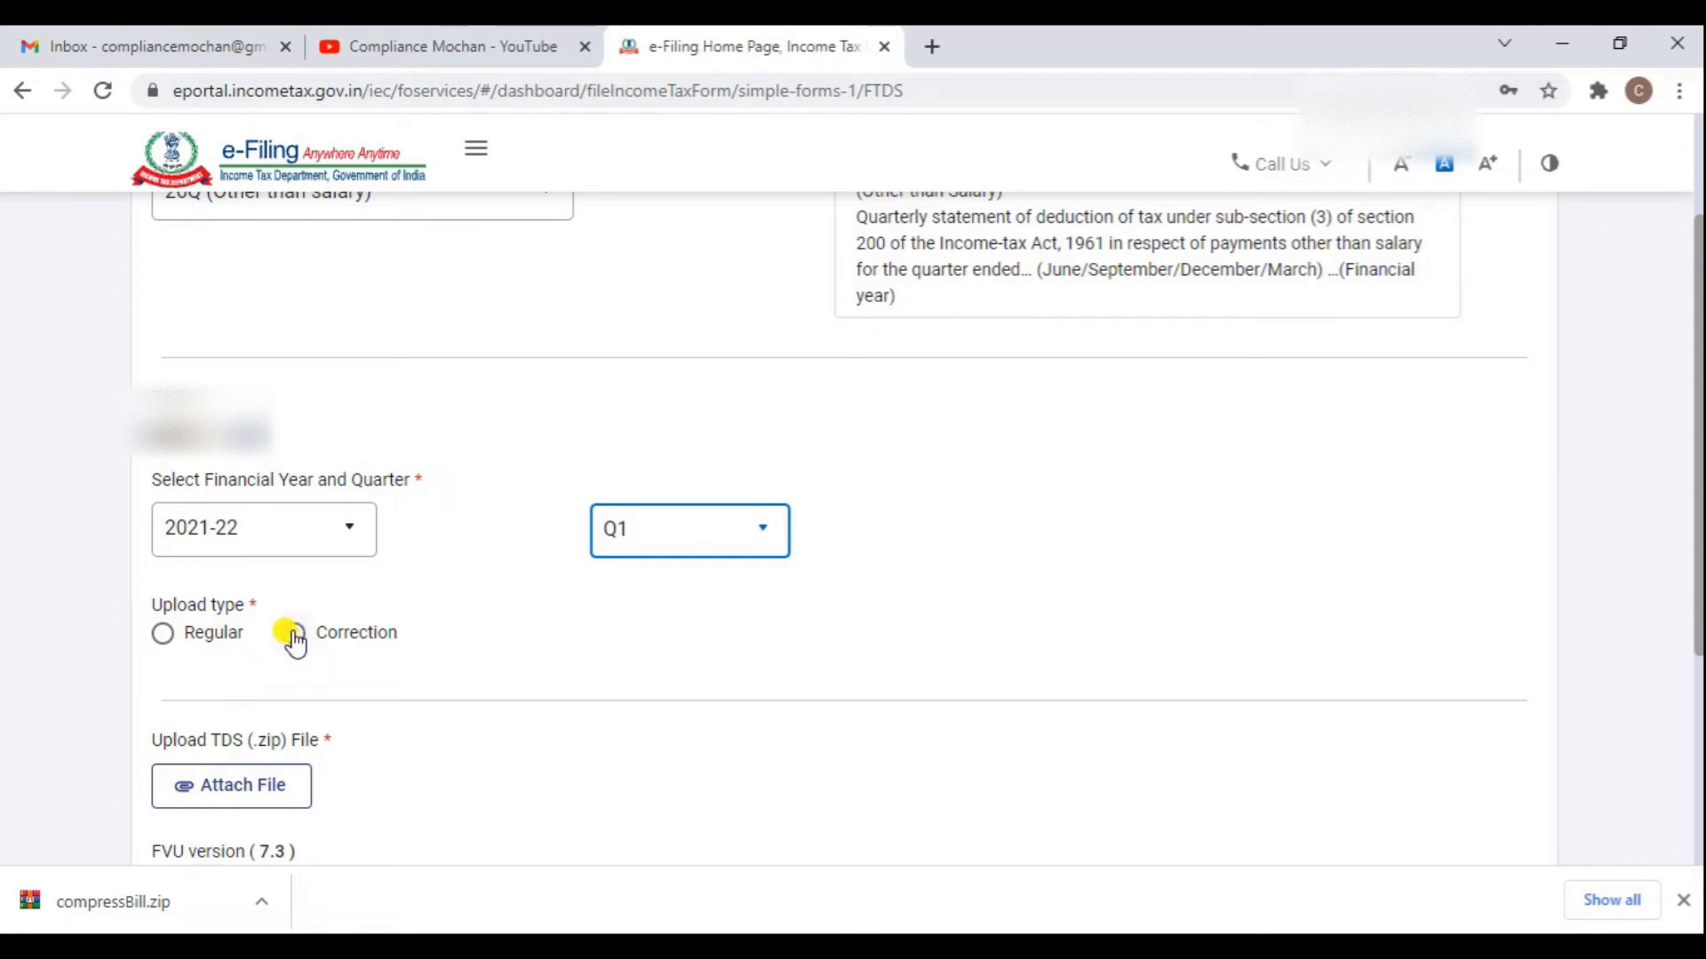
left_click(163, 634)
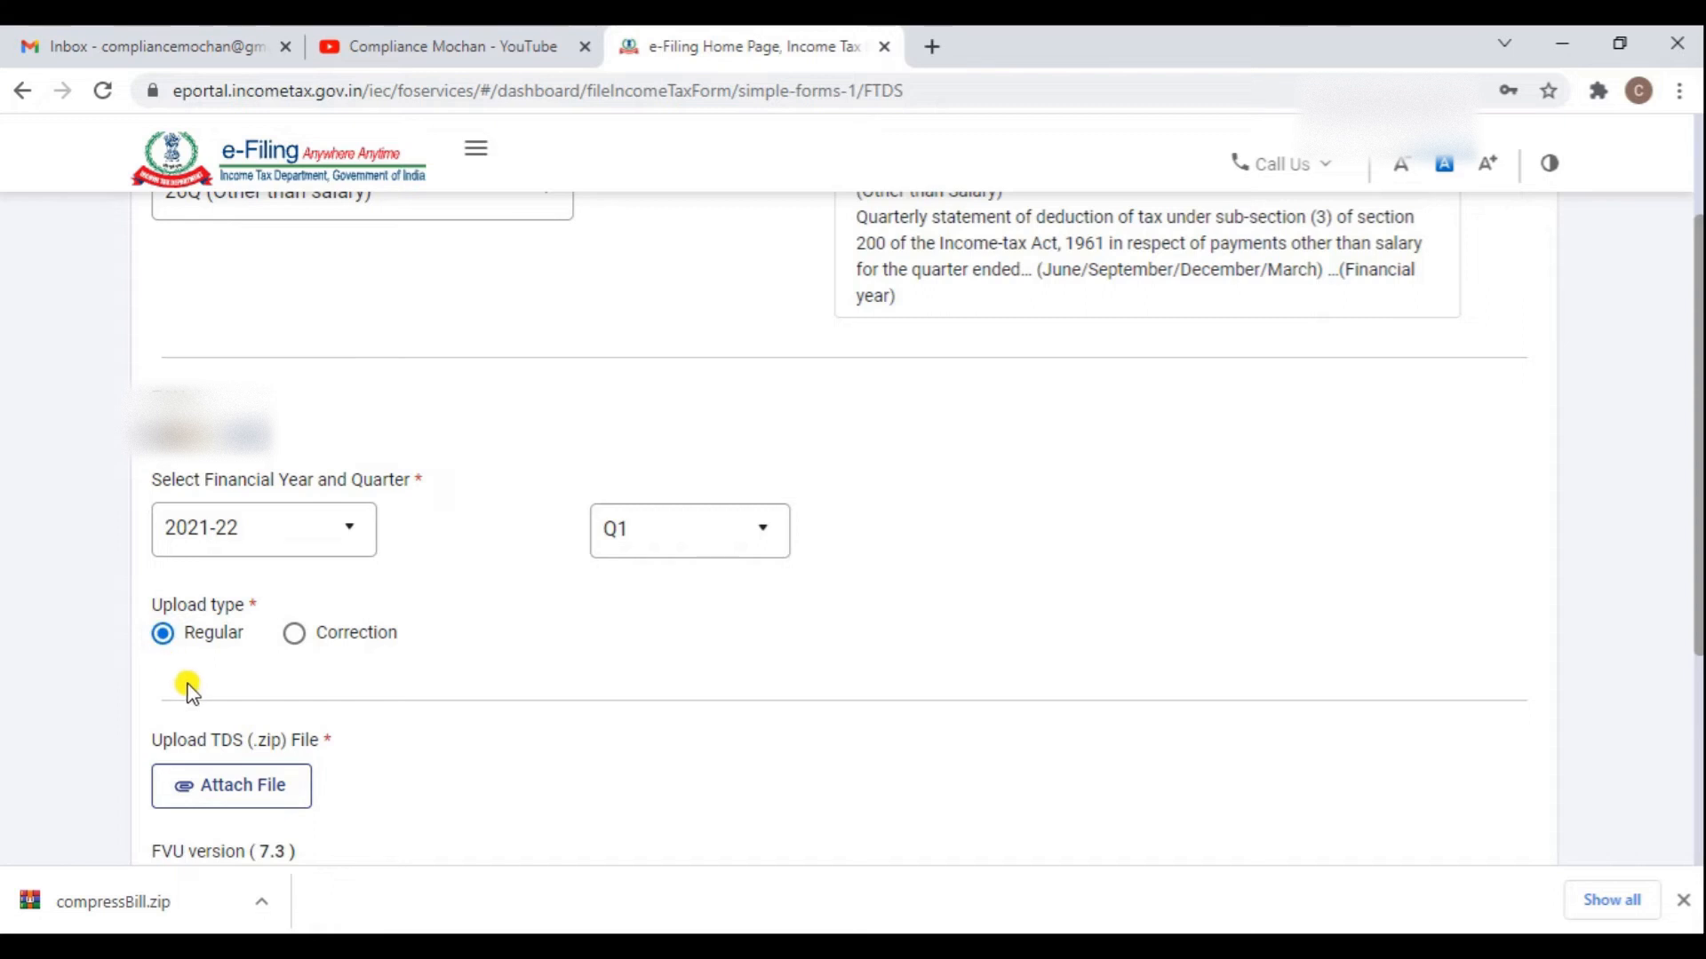
- Attach the ZIP archive 2526Q1 from the FY 2021-22 Q1 folder as the TDS file
scroll(187, 686, "down", 2)
scroll(200, 682, "down", 1)
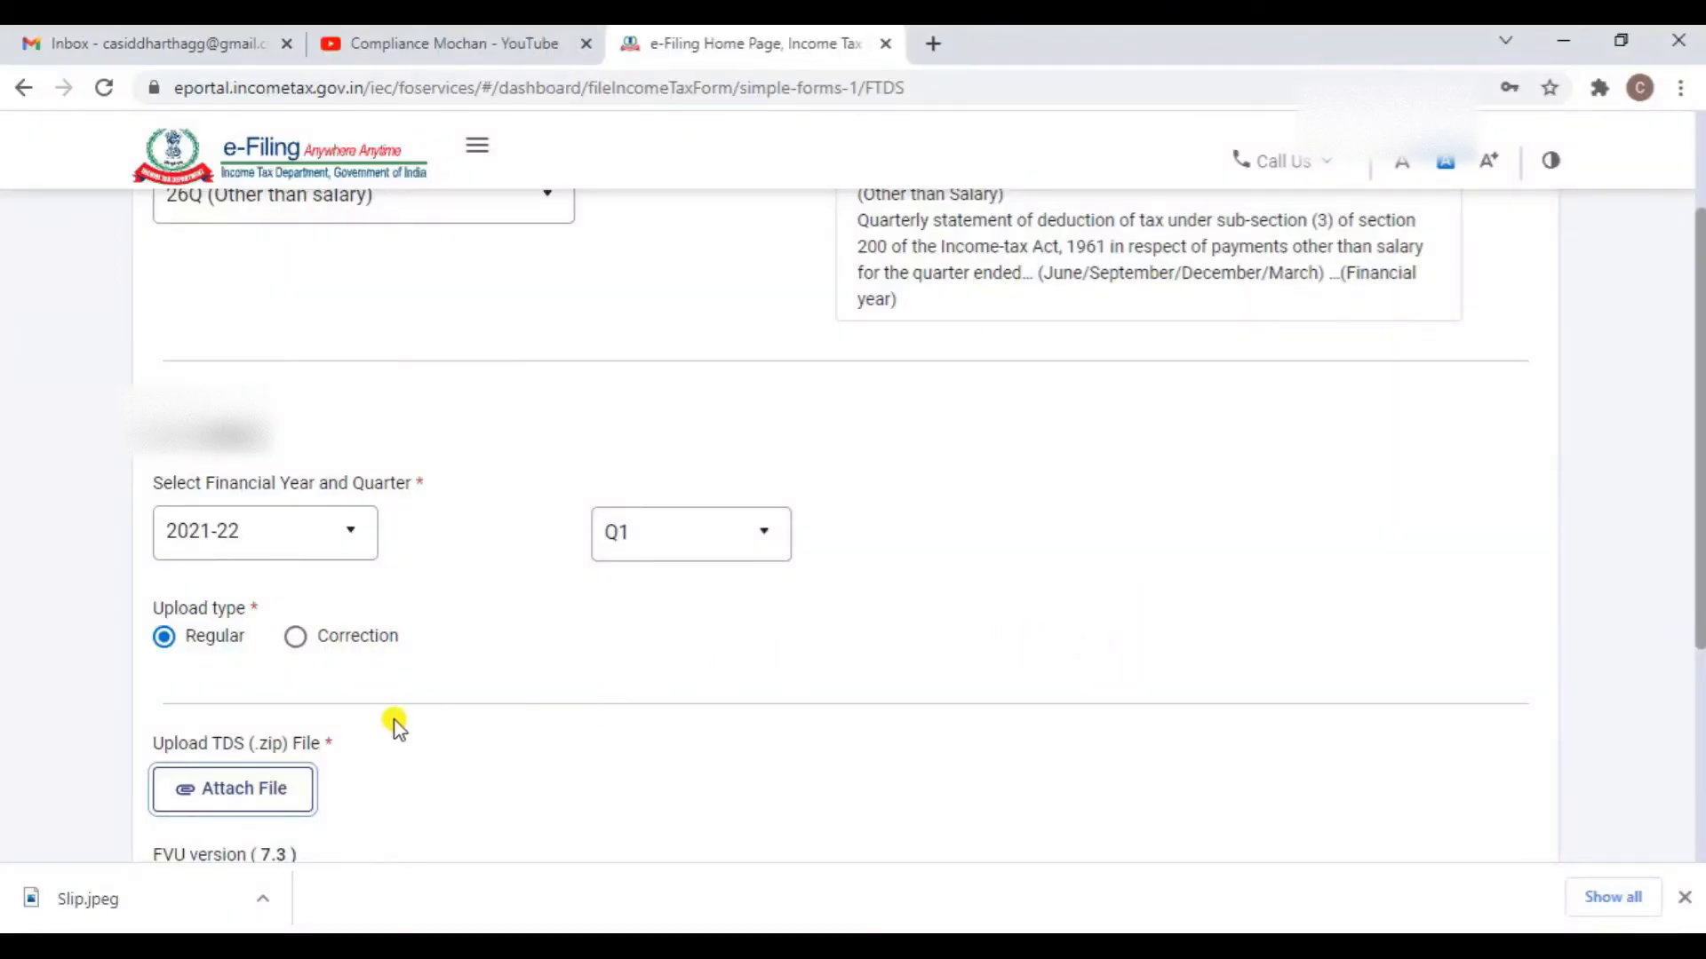
left_click(231, 790)
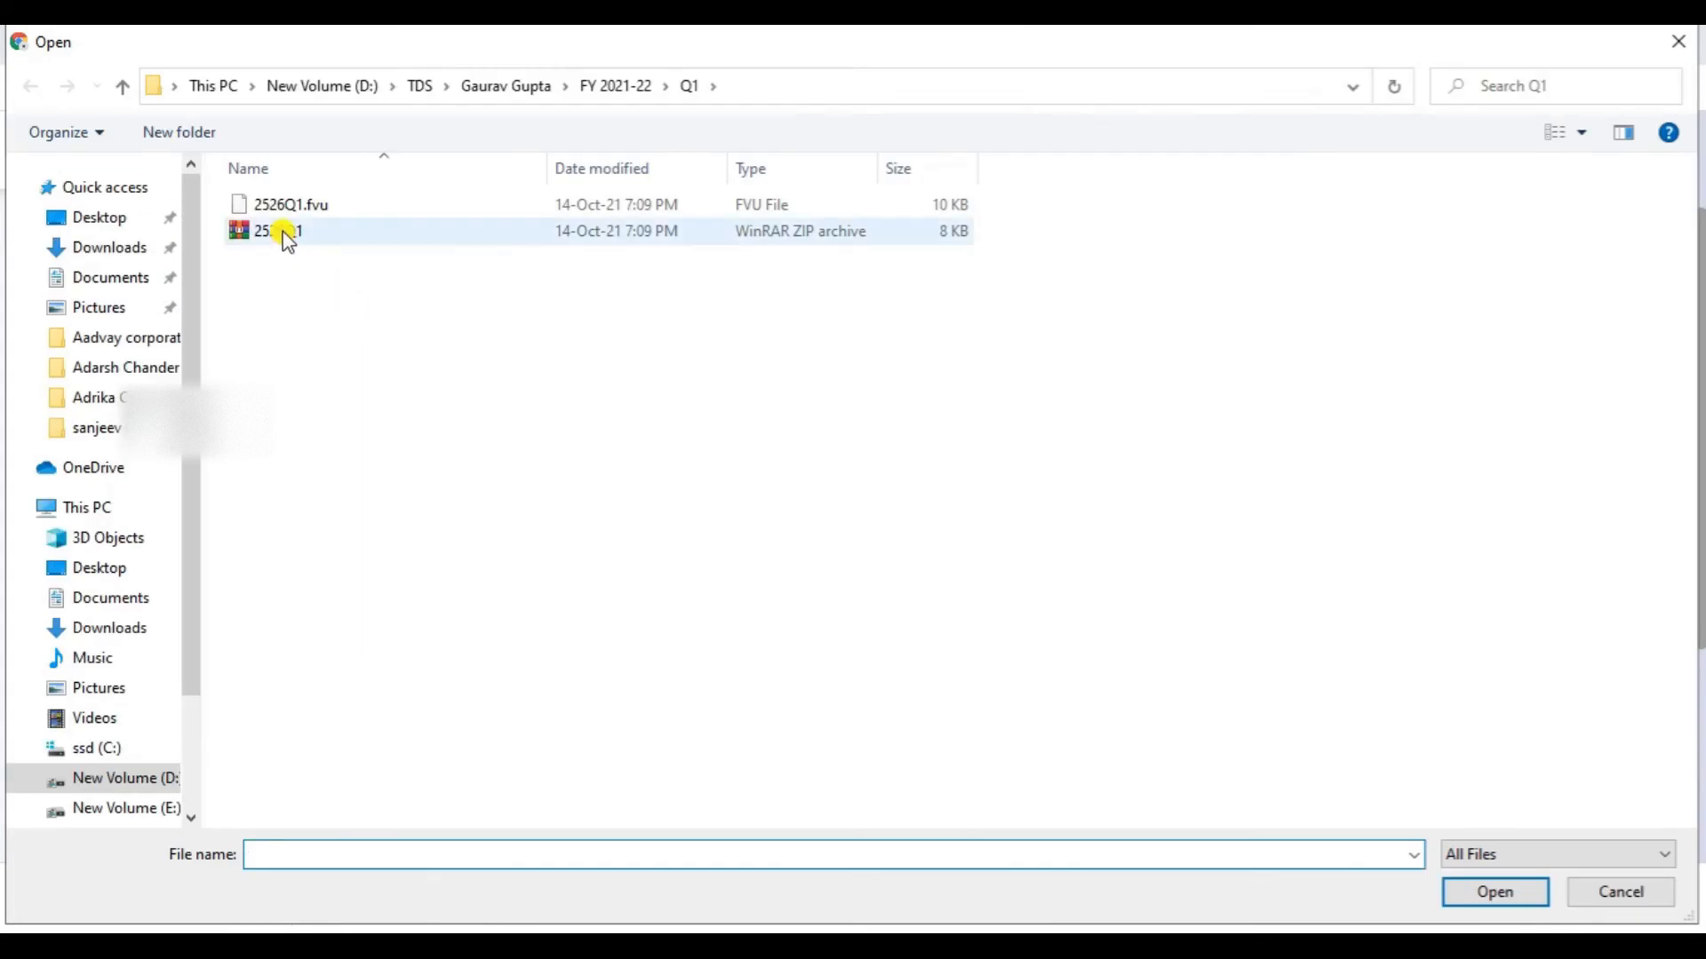
left_click(286, 232)
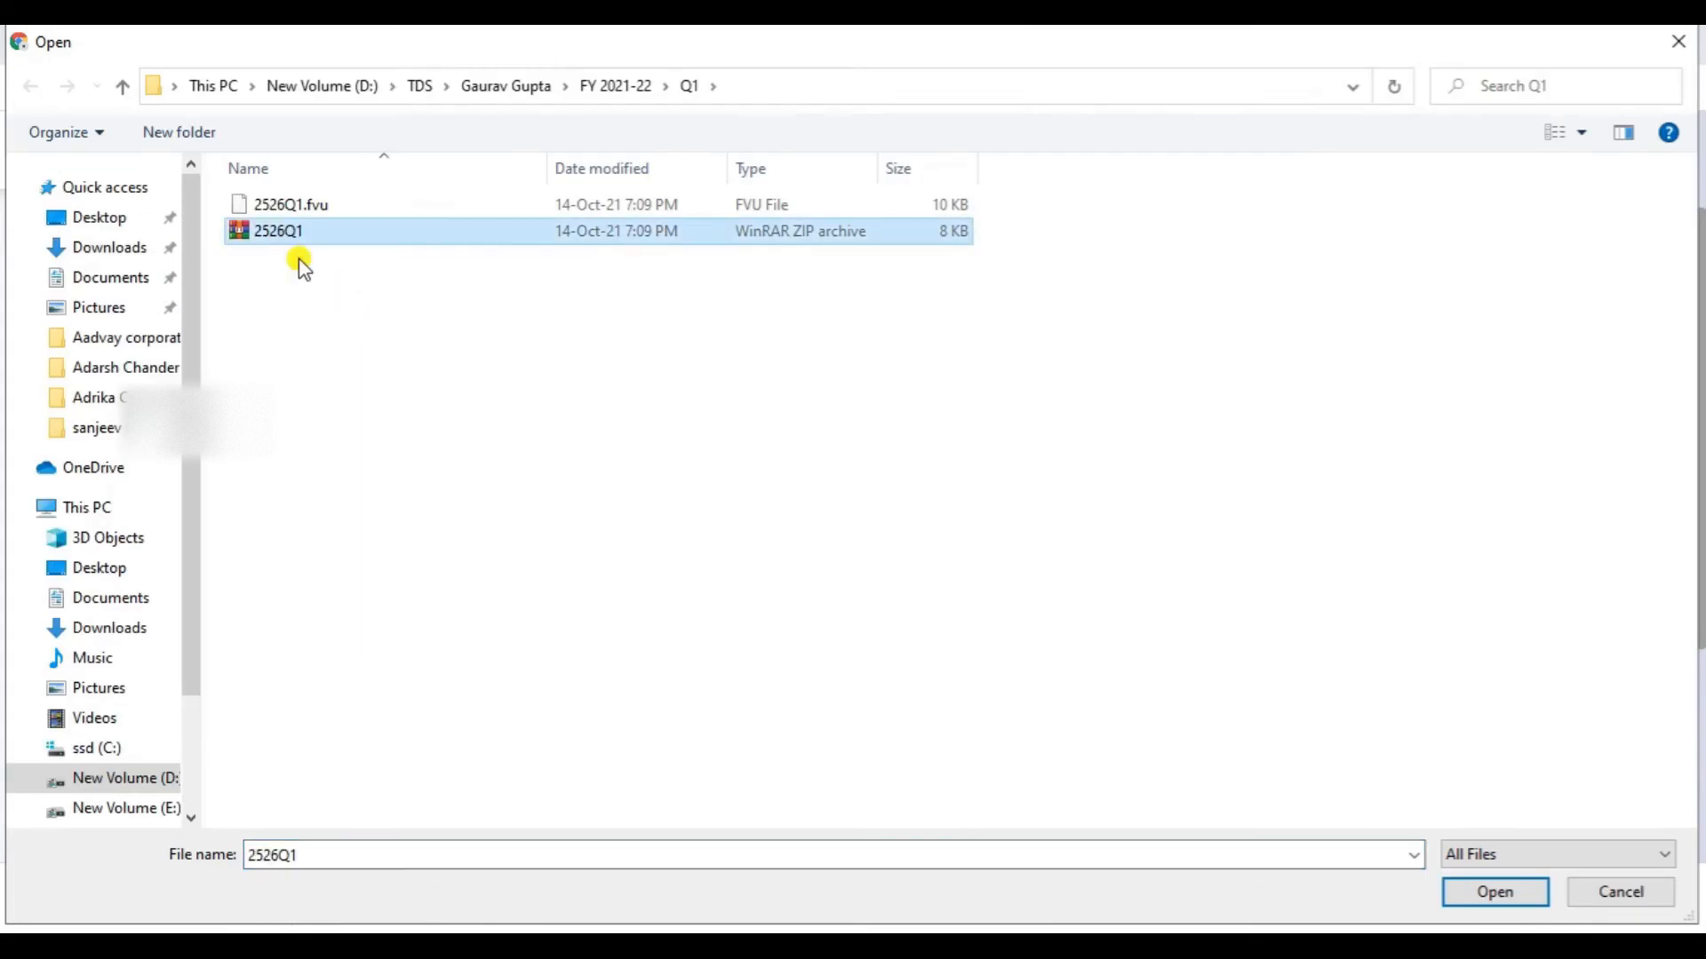
left_click(1501, 895)
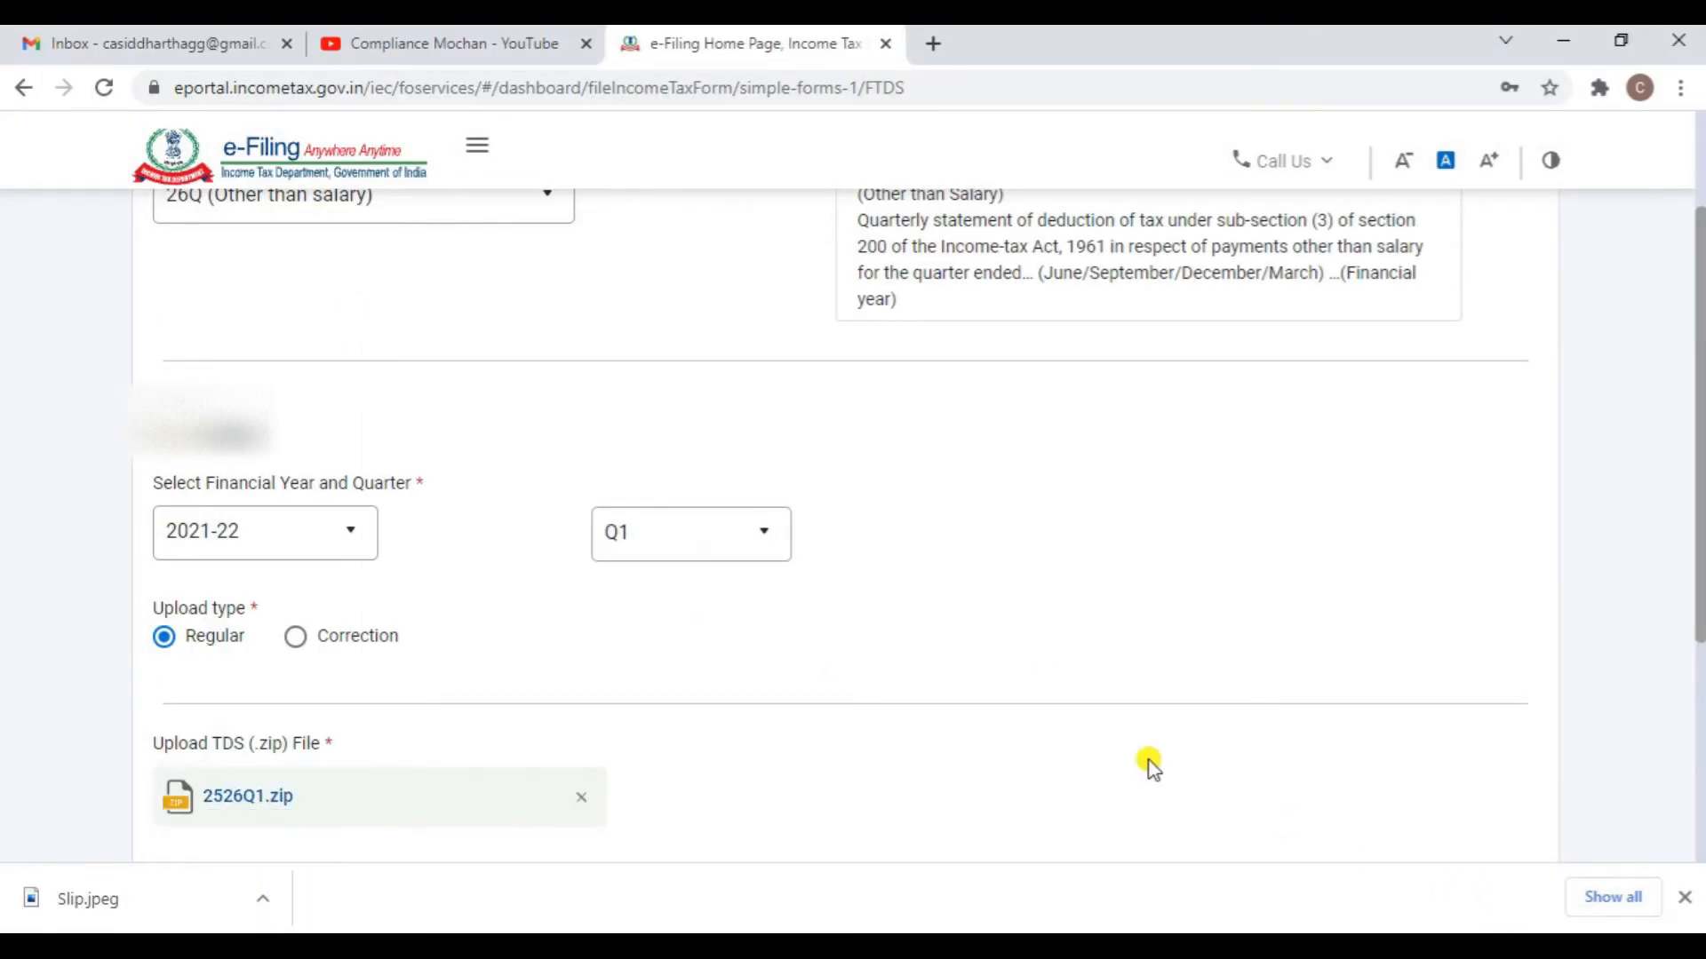
- Proceed to e-verification of the TDS return and accept the confirmation
scroll(1093, 719, "down", 3)
left_click(1459, 732)
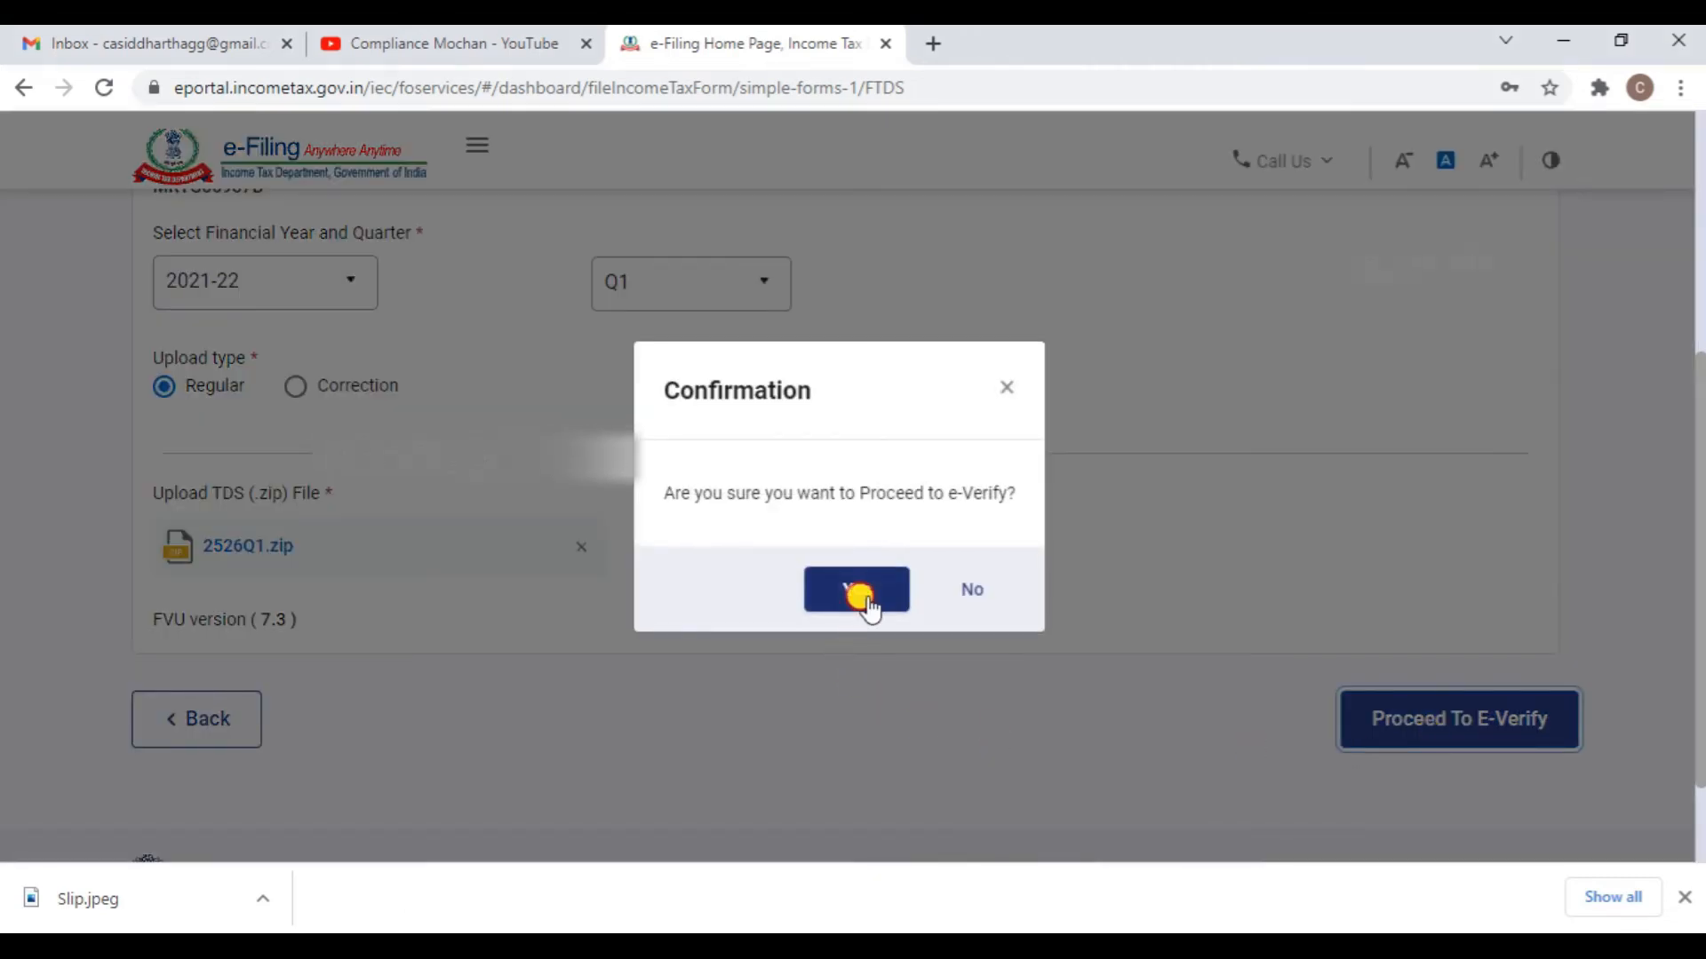
left_click(860, 597)
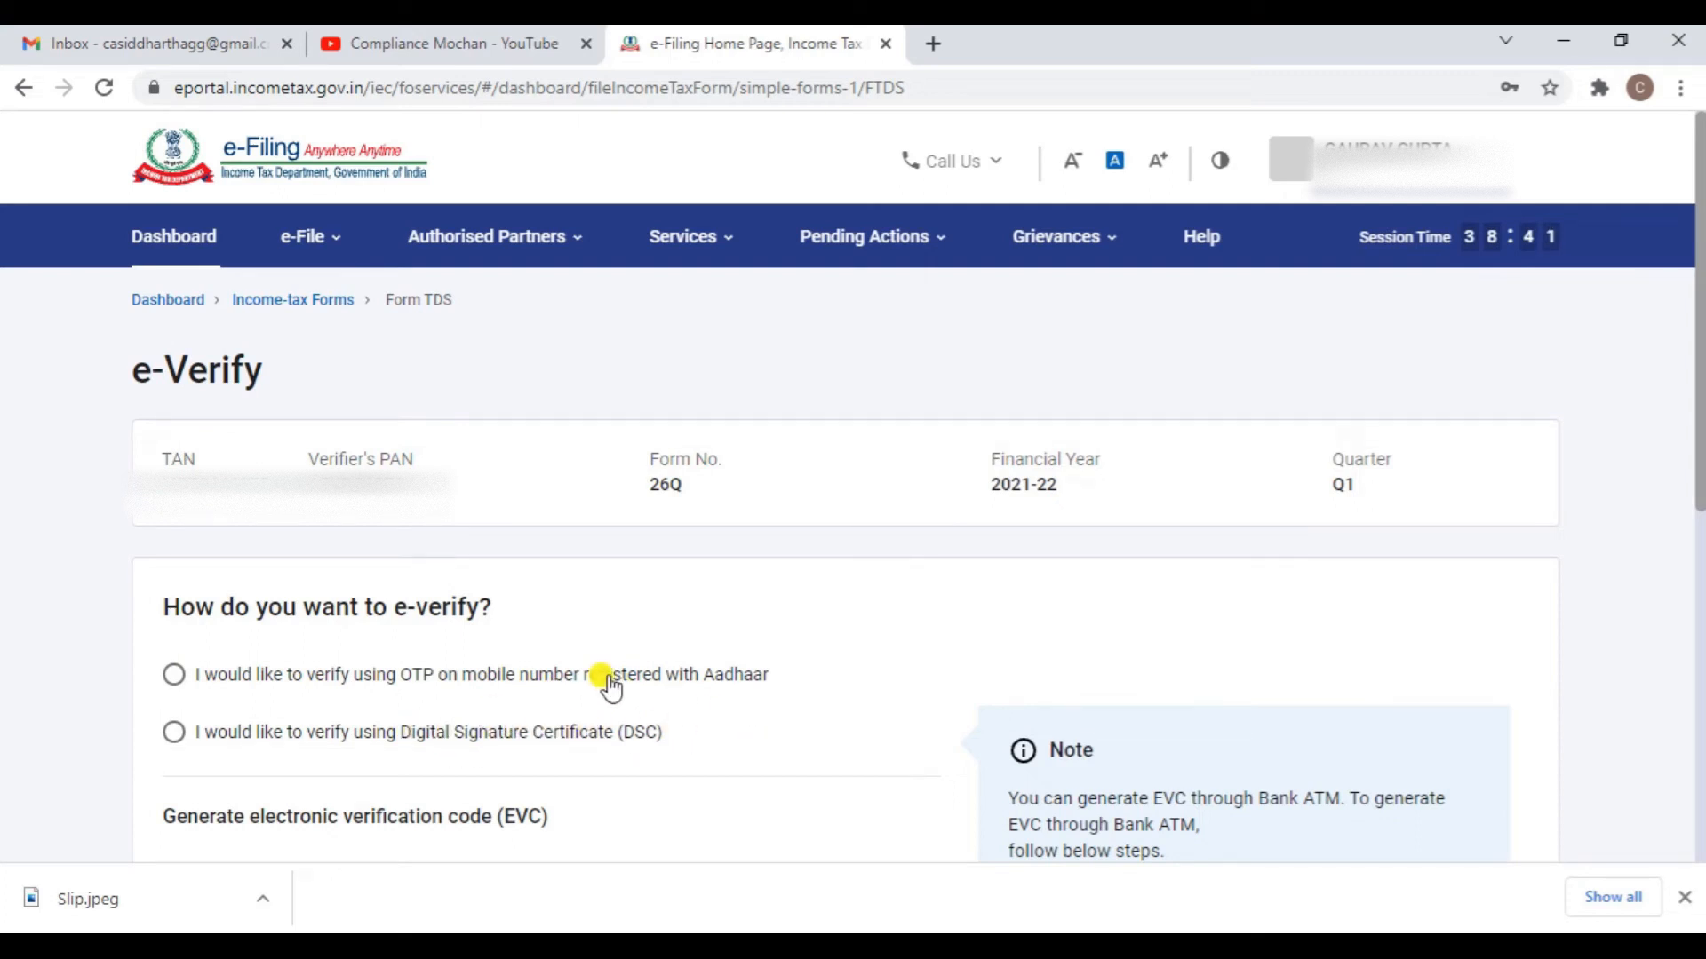
- Choose to e-verify the return using a Digital Signature Certificate (DSC) and continue
scroll(427, 662, "down", 1)
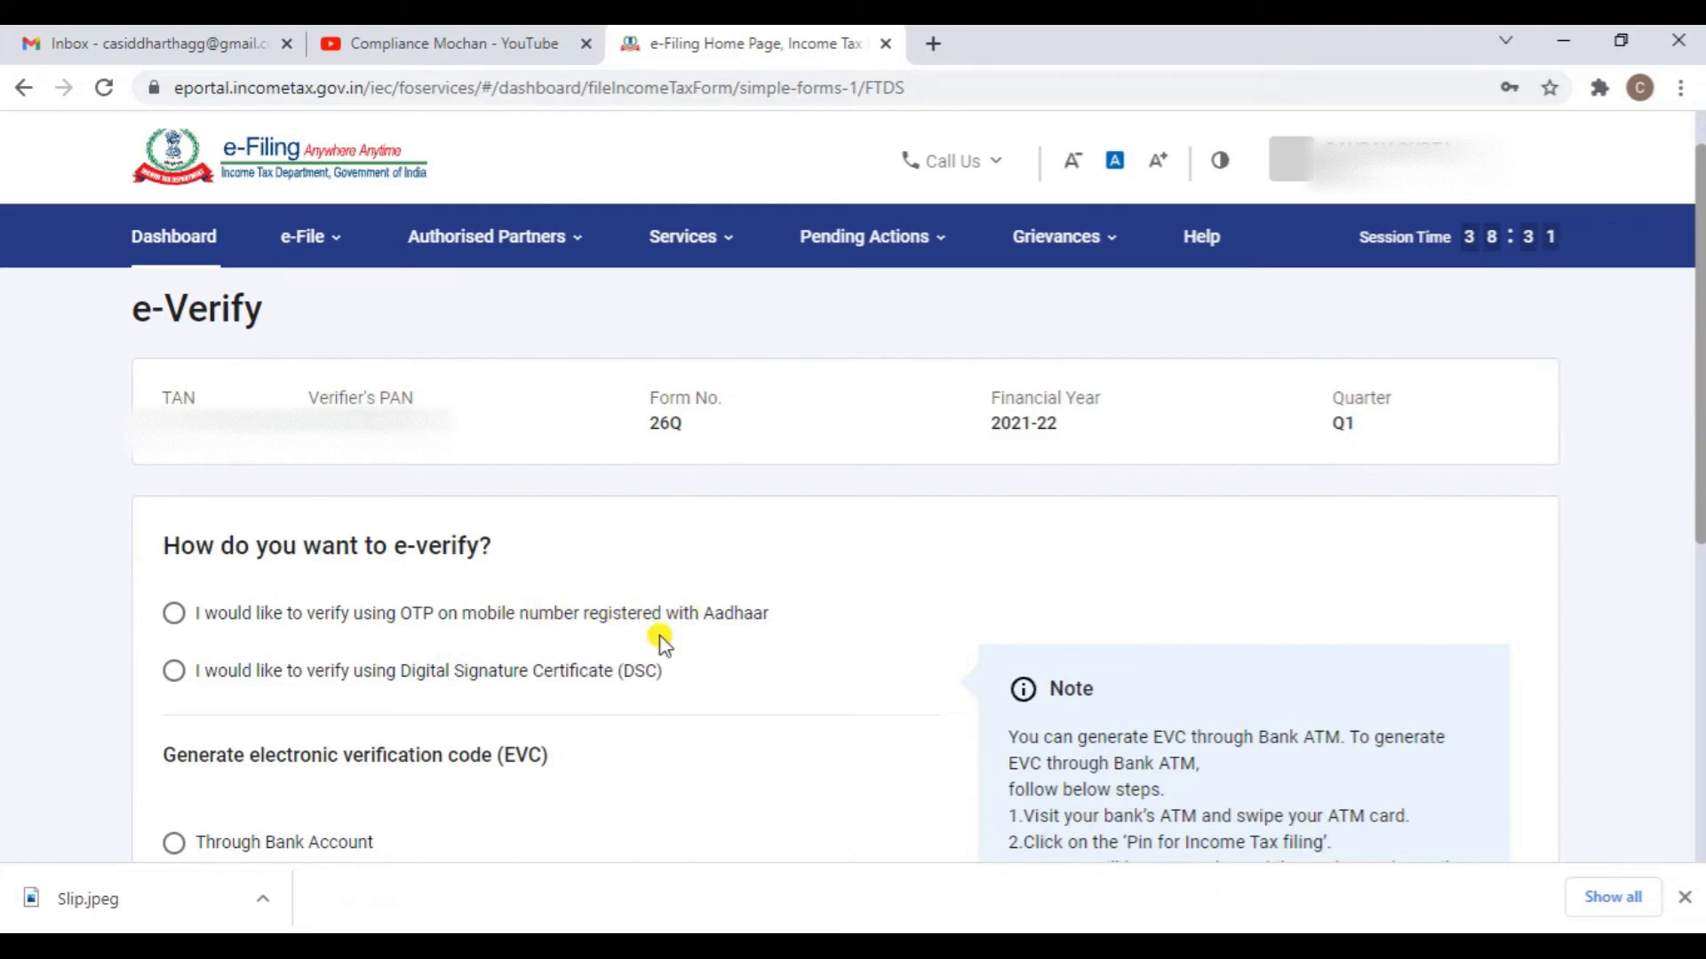
scroll(281, 755, "down", 1)
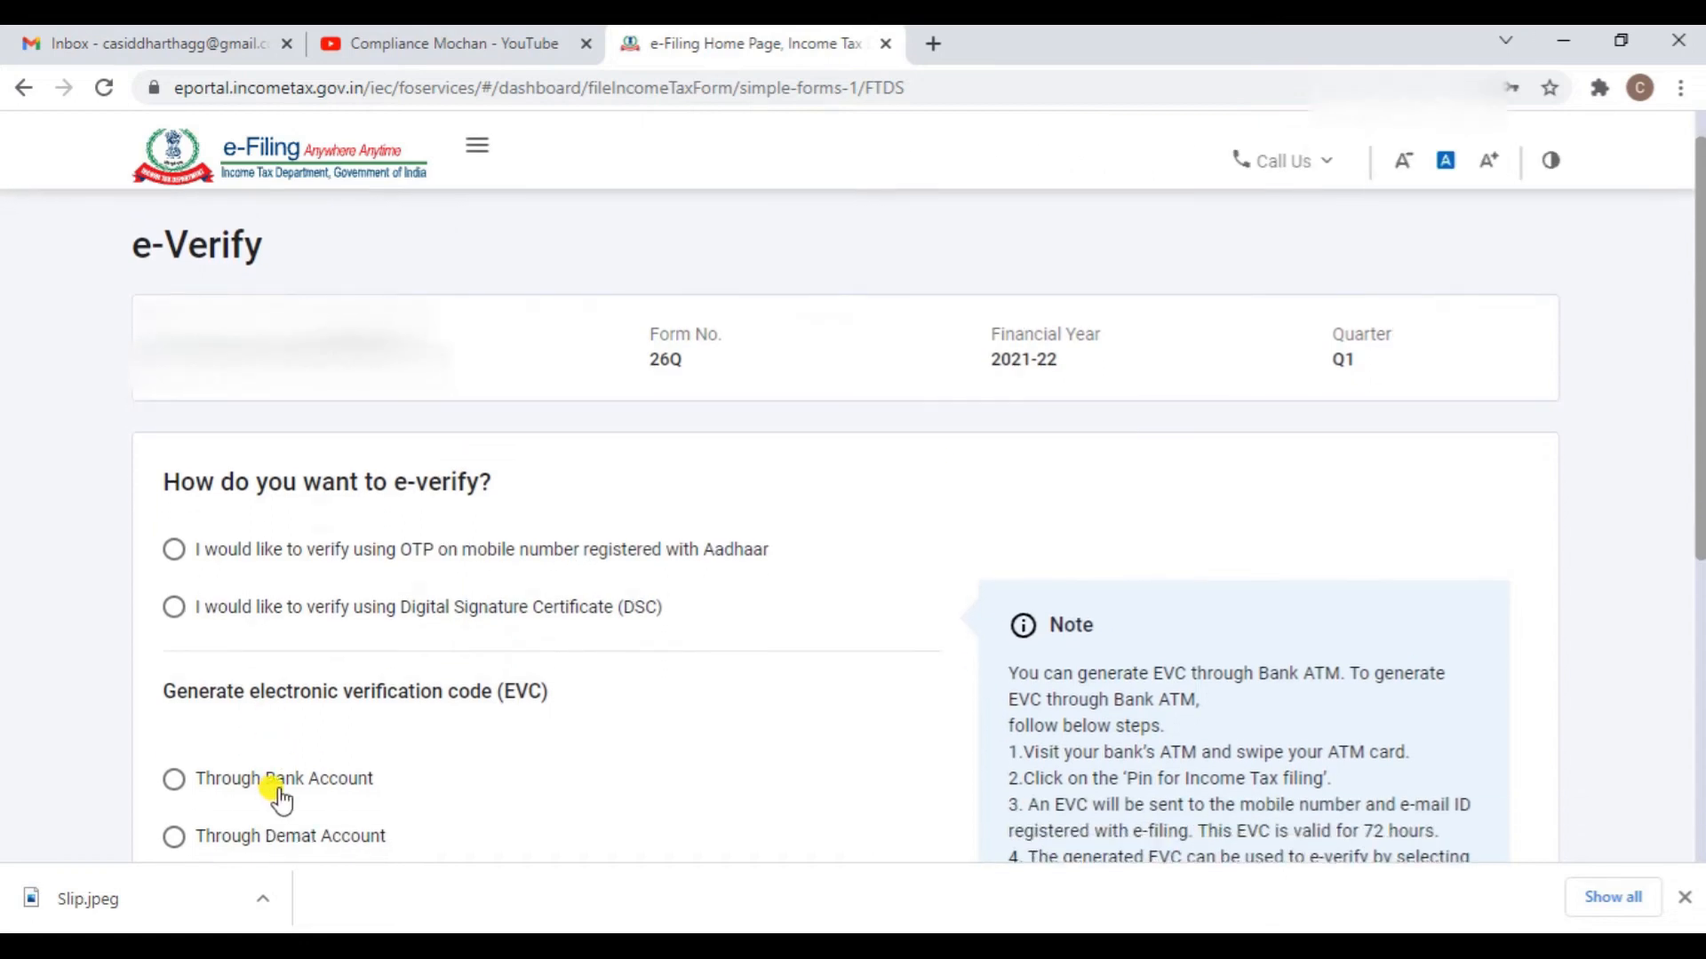
scroll(293, 764, "down", 2)
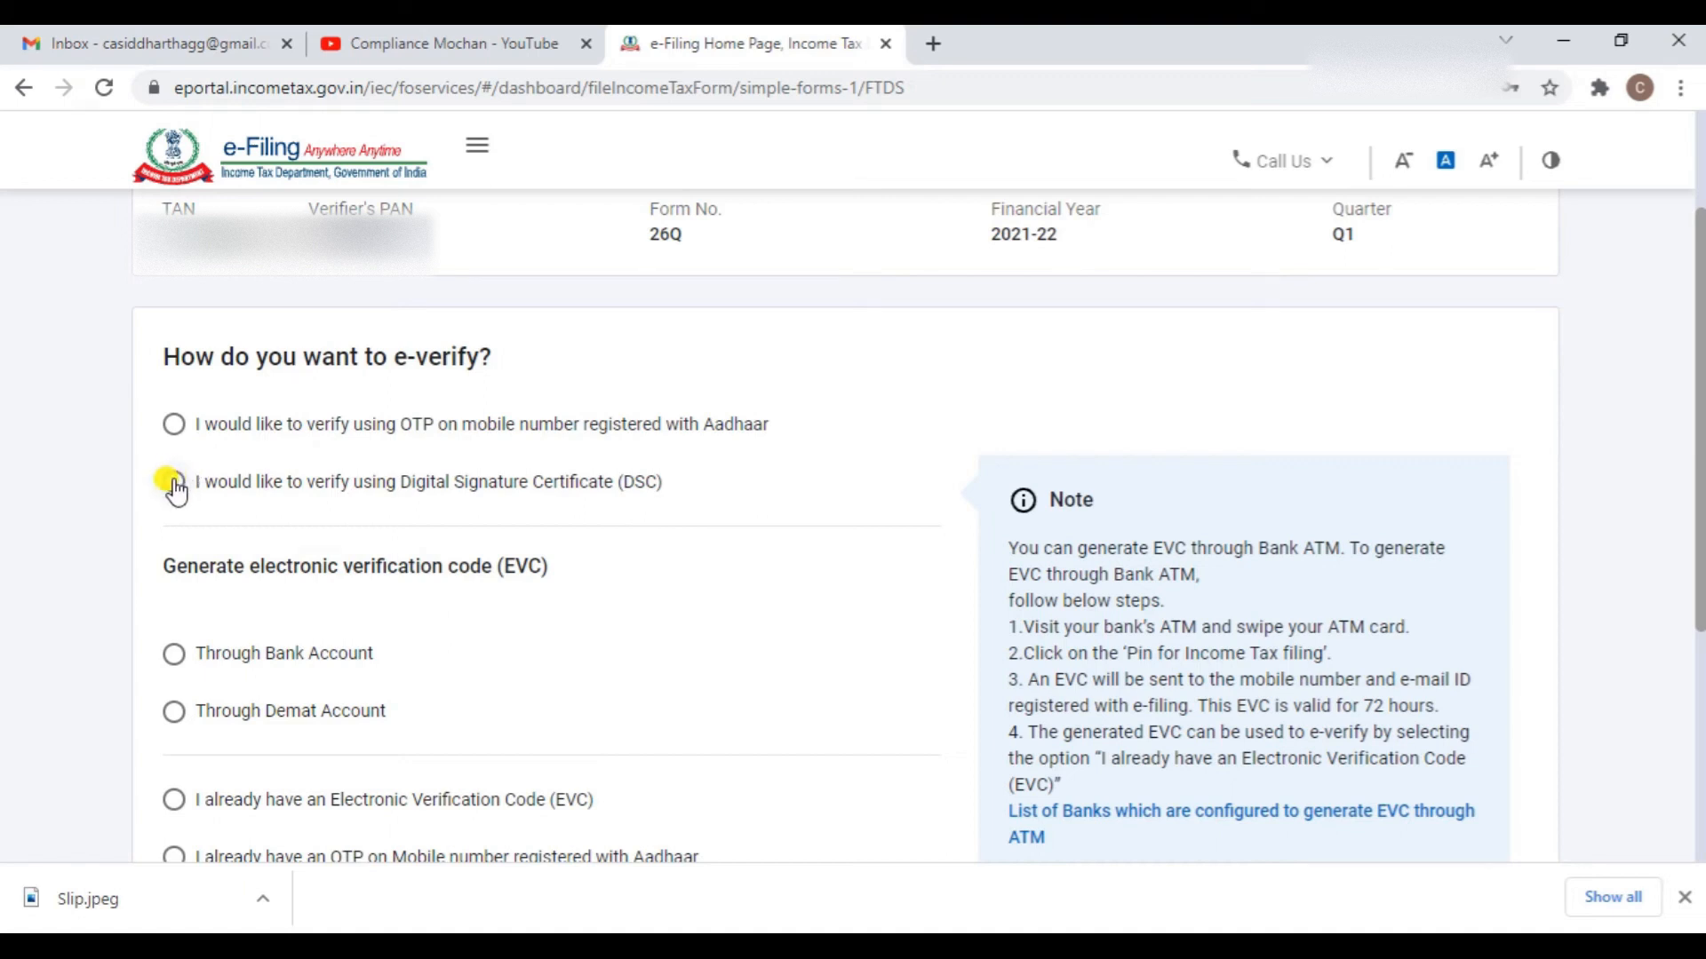
scroll(808, 545, "down", 5)
left_click(1454, 598)
- Declare that the emsigner utility is downloaded and installed, and continue to data signing
scroll(501, 582, "up", 4)
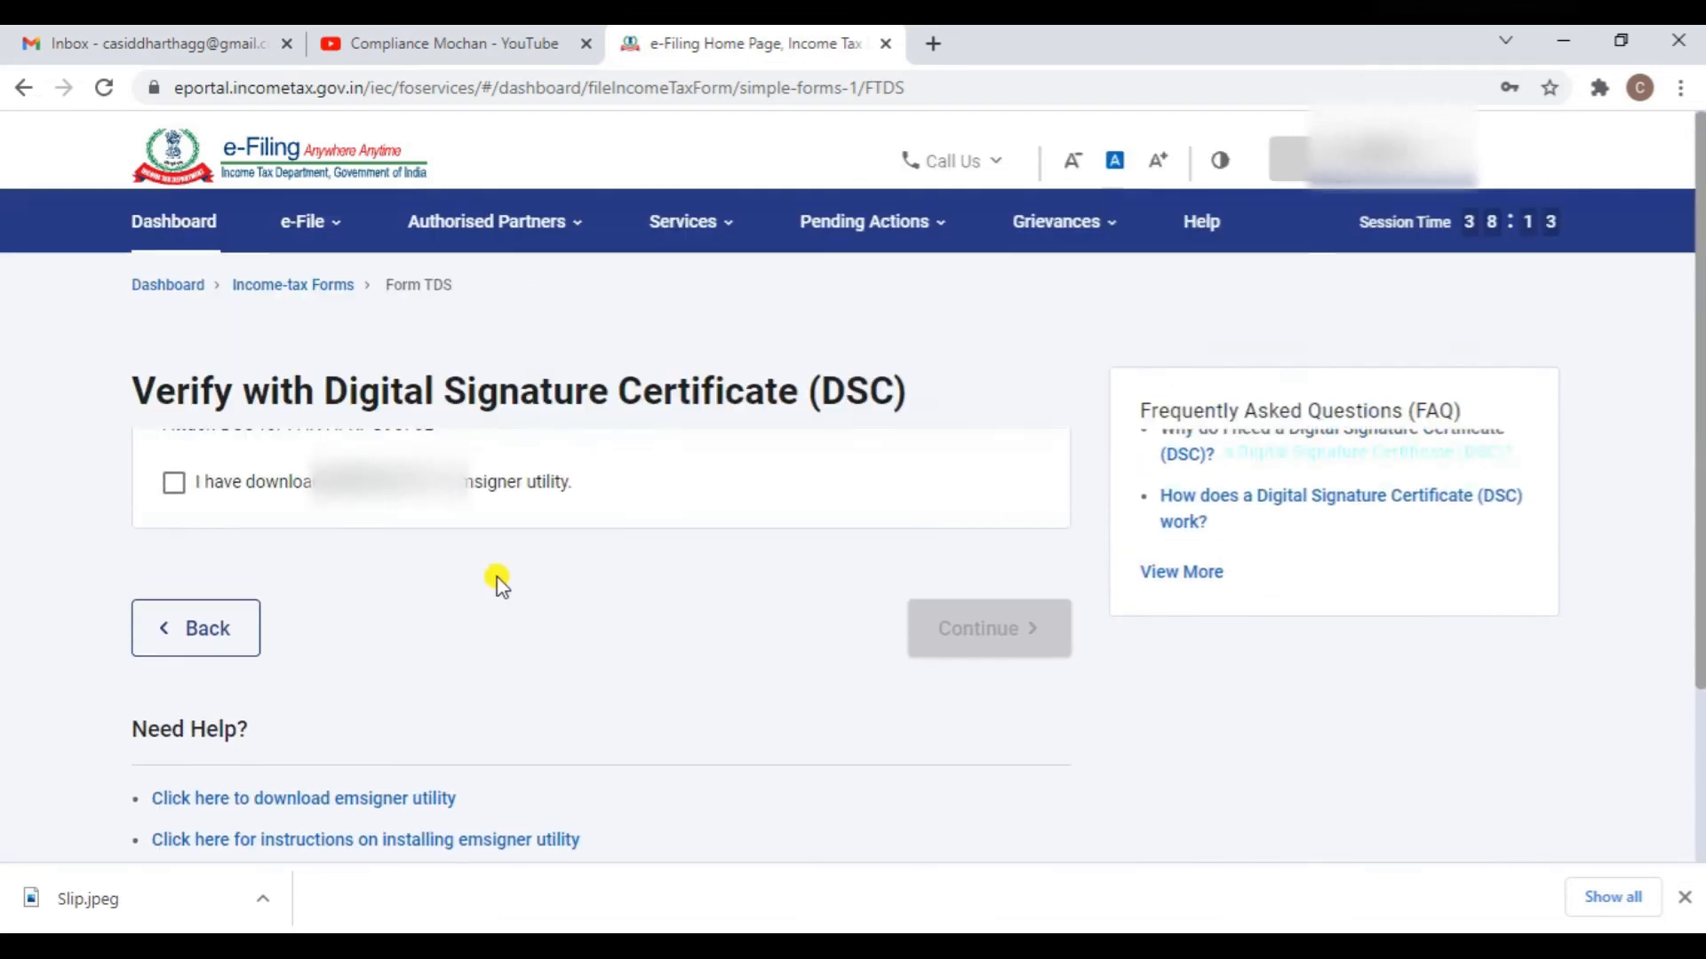
left_click(171, 564)
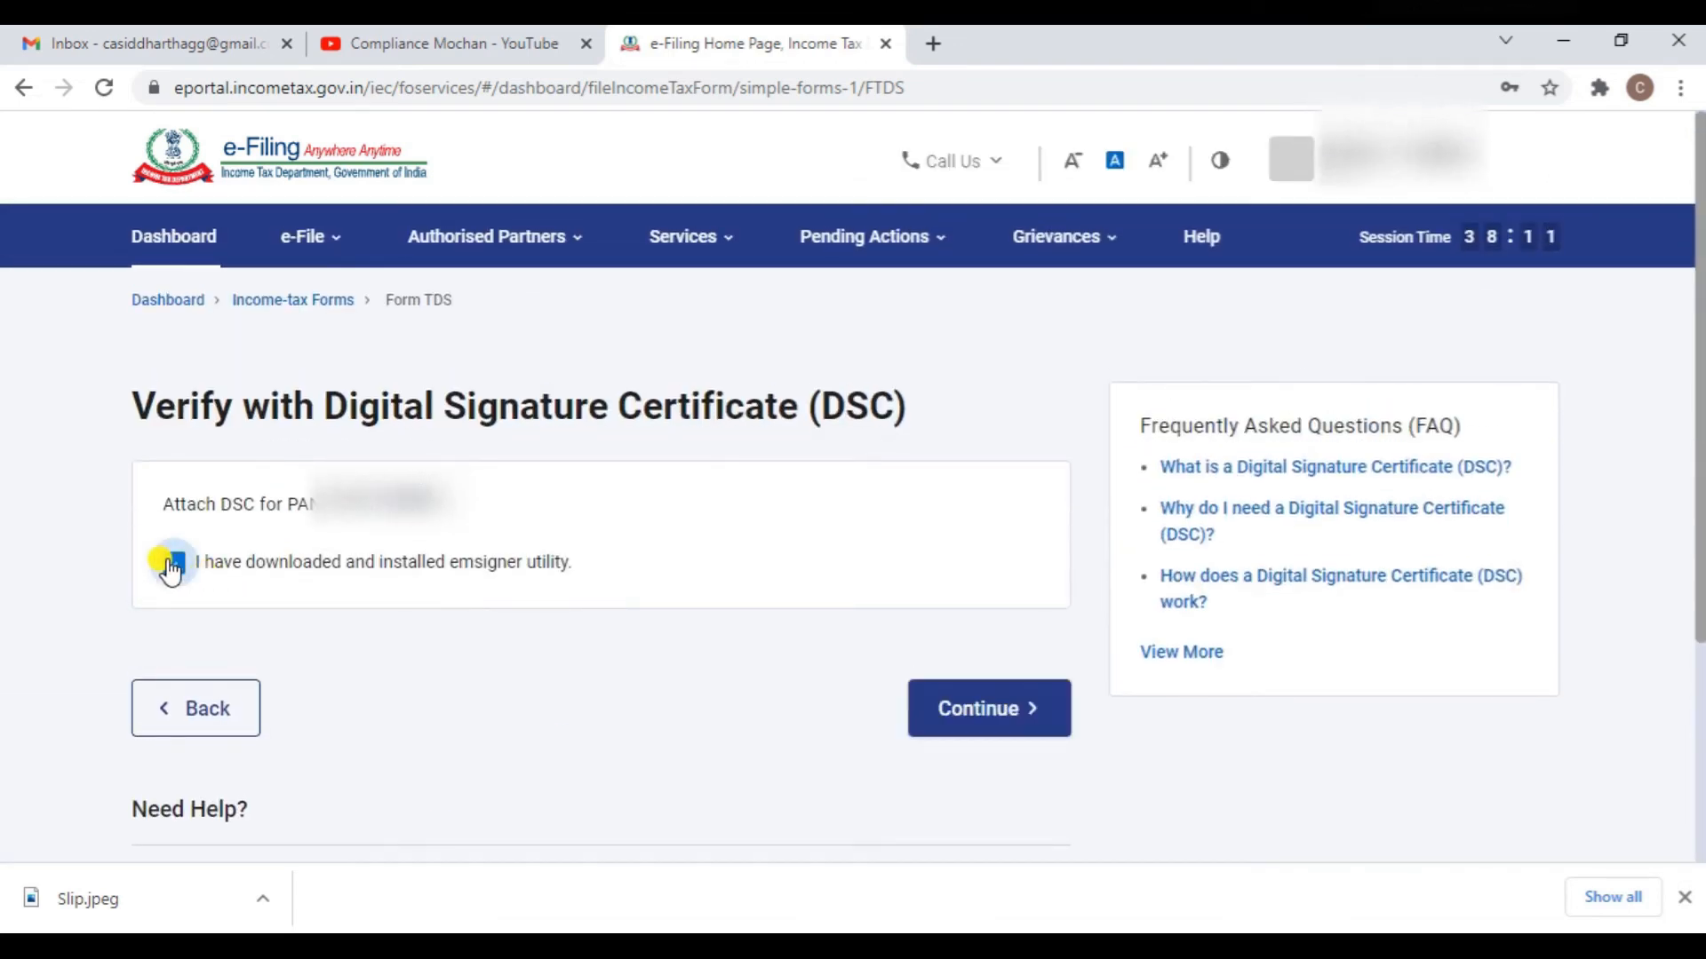
left_click(982, 712)
- Select the ePass2003 token as provider, choose the certificate listed by its number, and enter the provider password
left_click(313, 595)
left_click(302, 702)
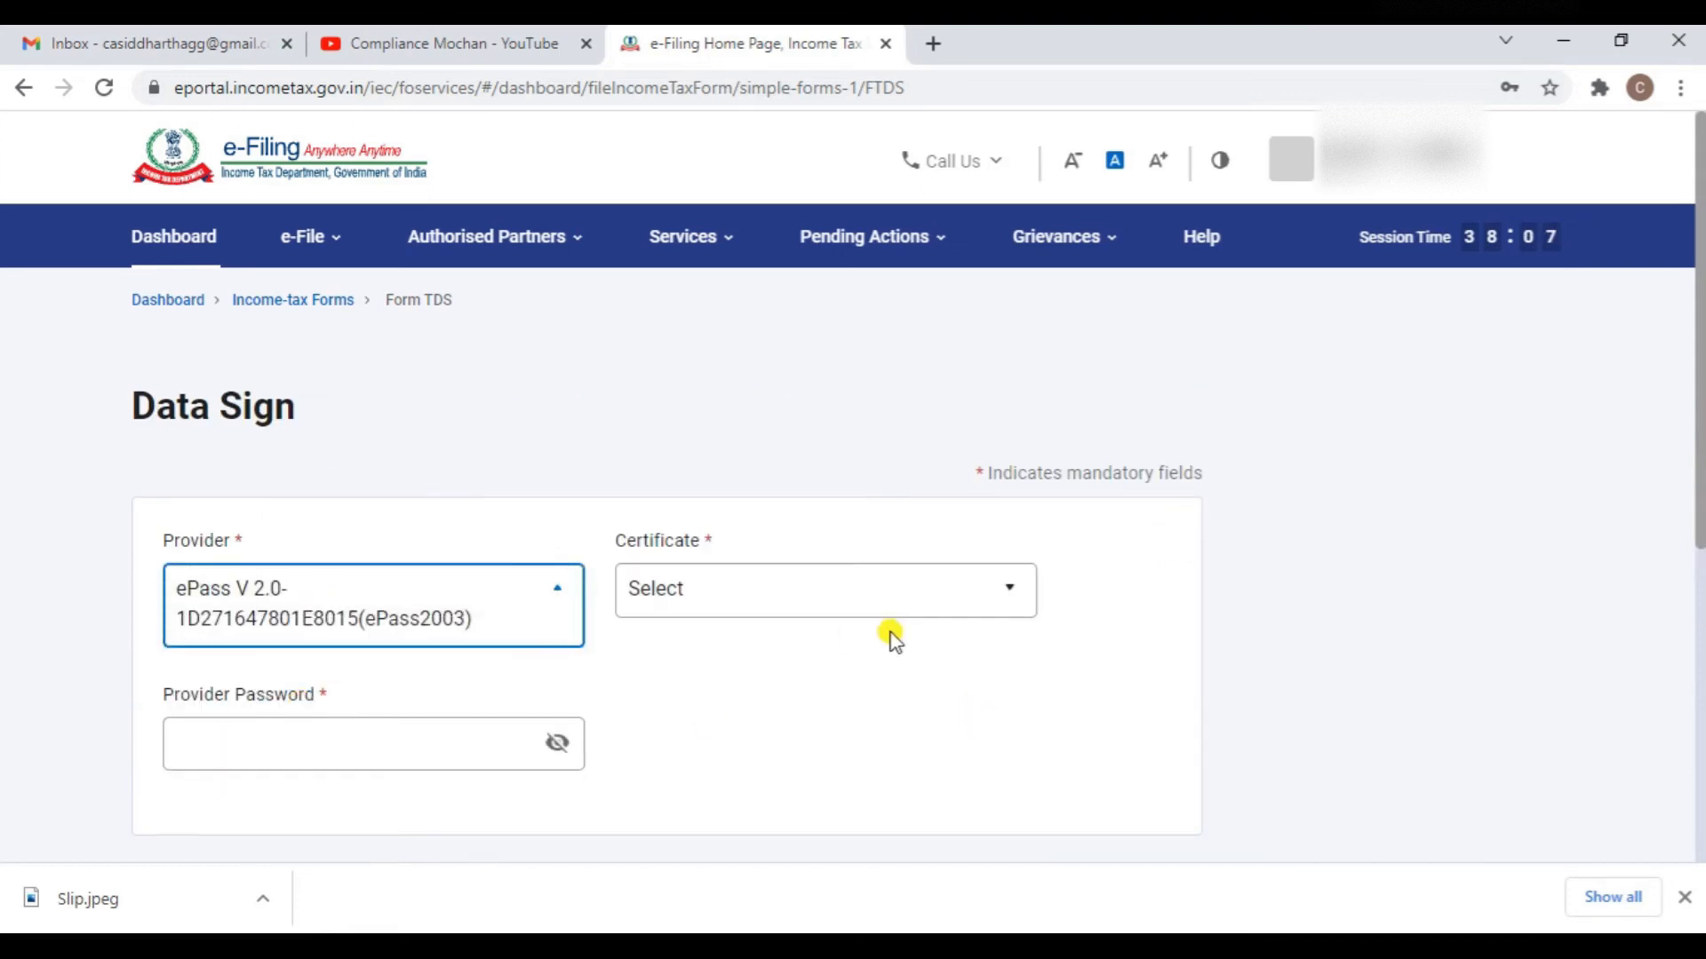
left_click(891, 615)
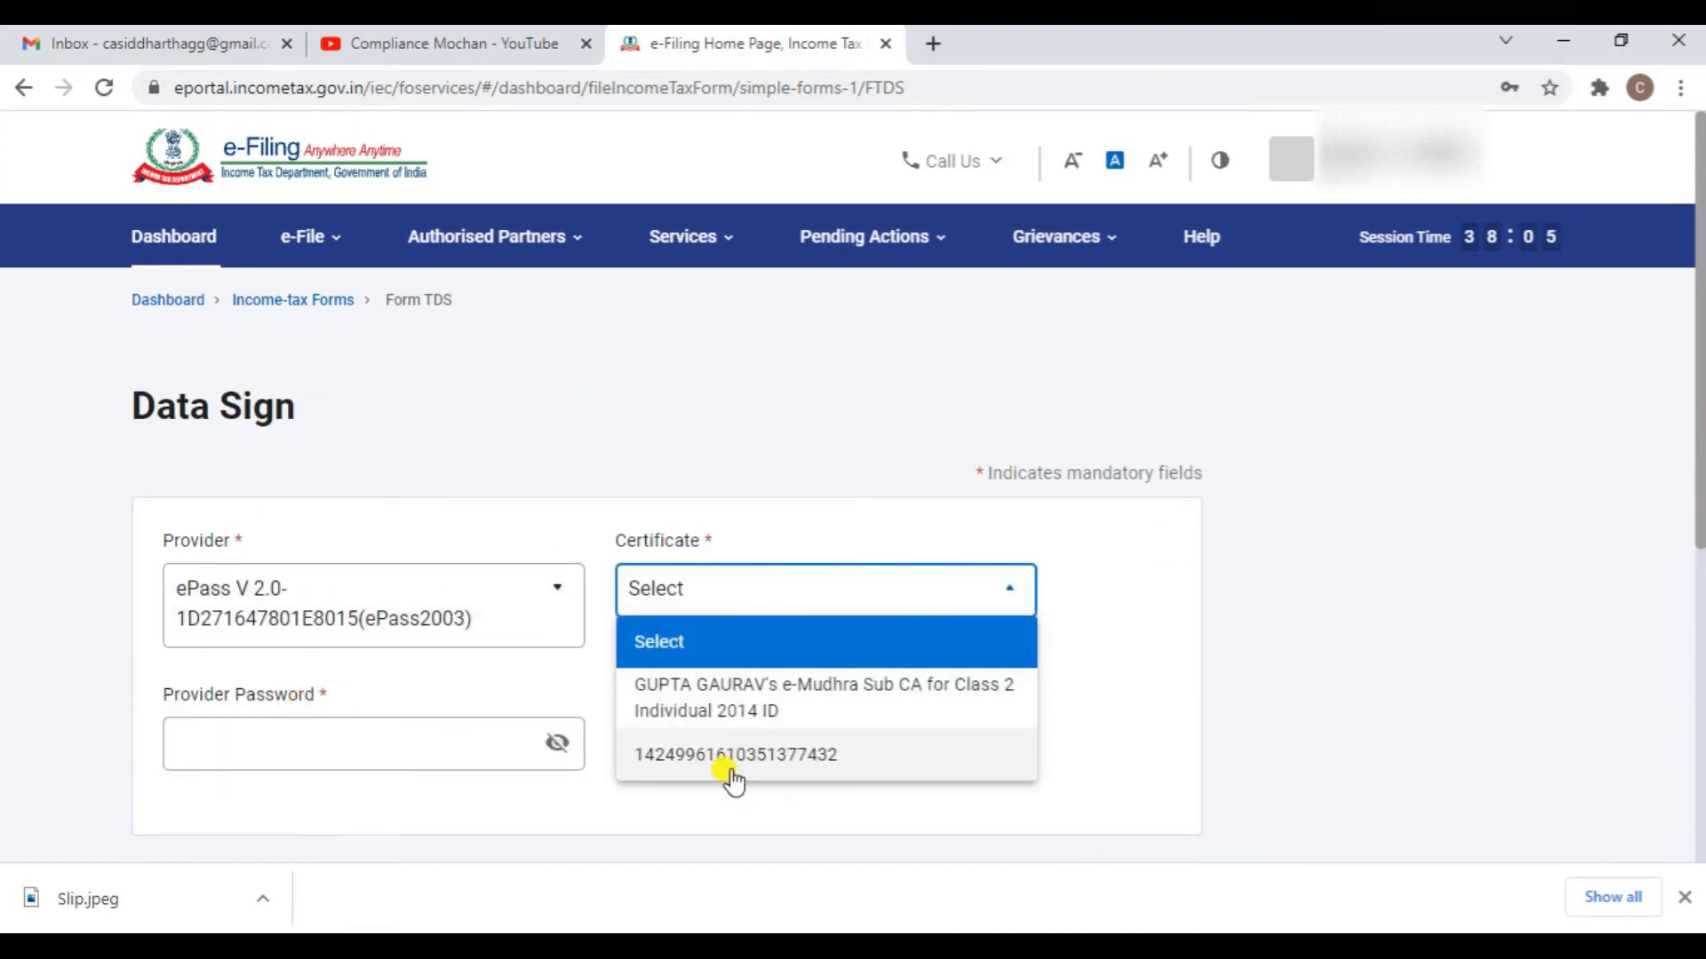
left_click(730, 757)
left_click(382, 746)
type("•••")
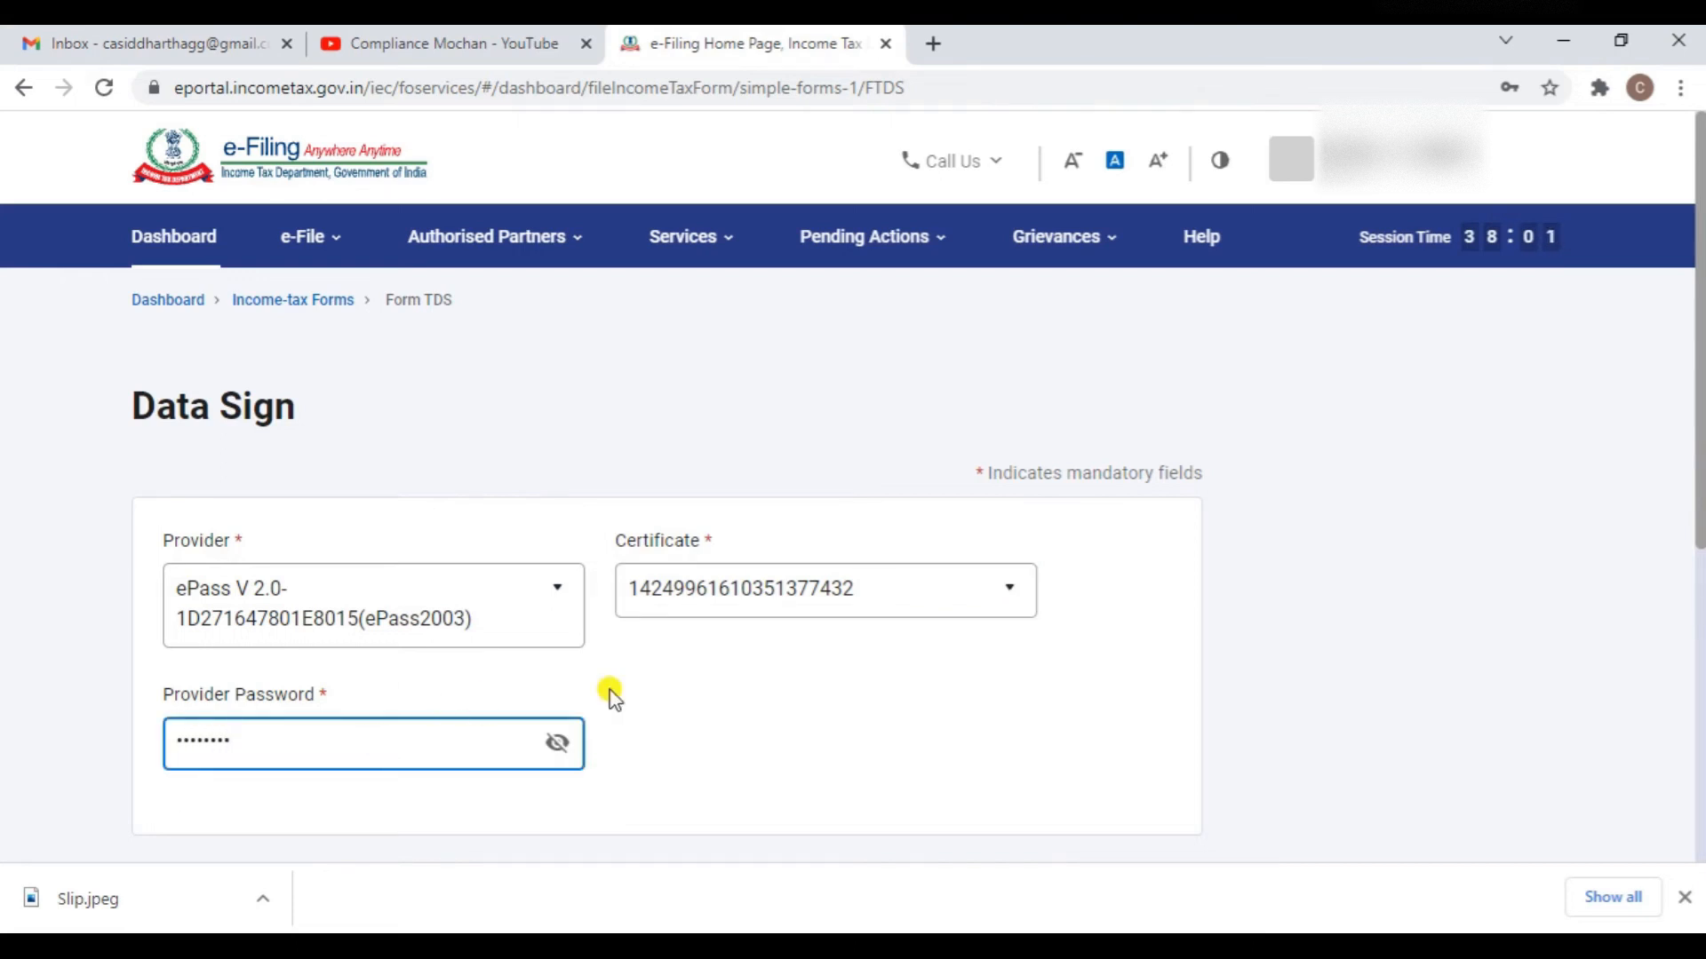
- Sign the TDS return with the selected certificate and confirm submission of Form TDS/TCS Return
scroll(605, 693, "down", 3)
left_click(977, 689)
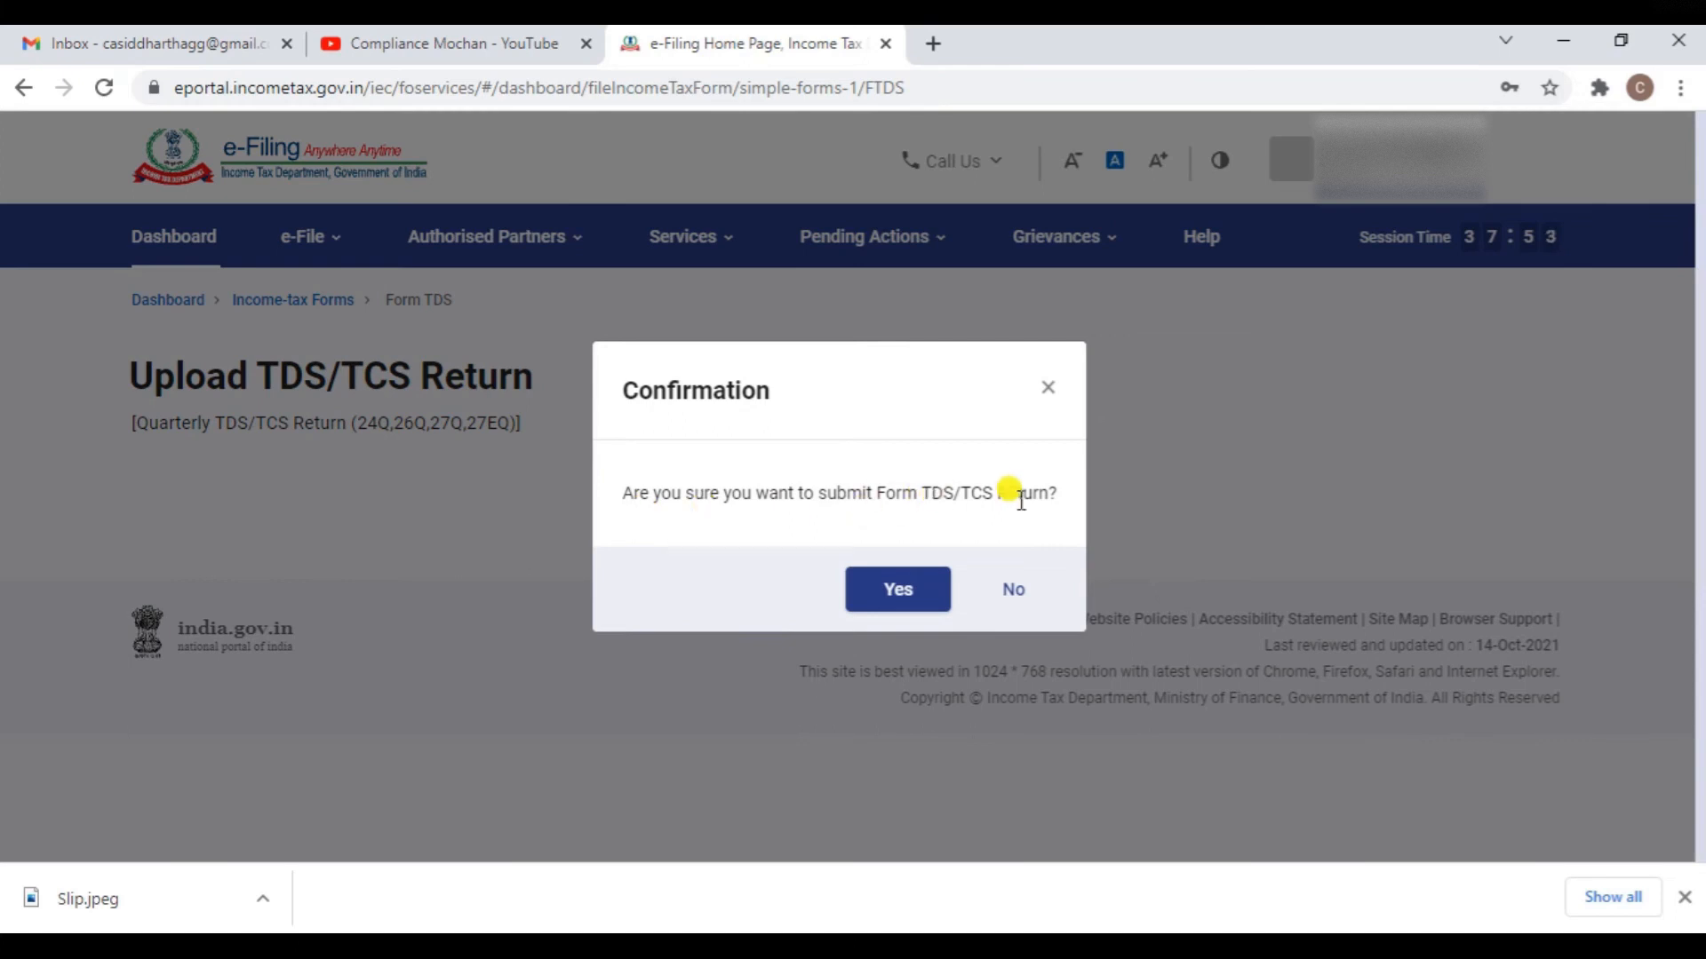
left_click(897, 594)
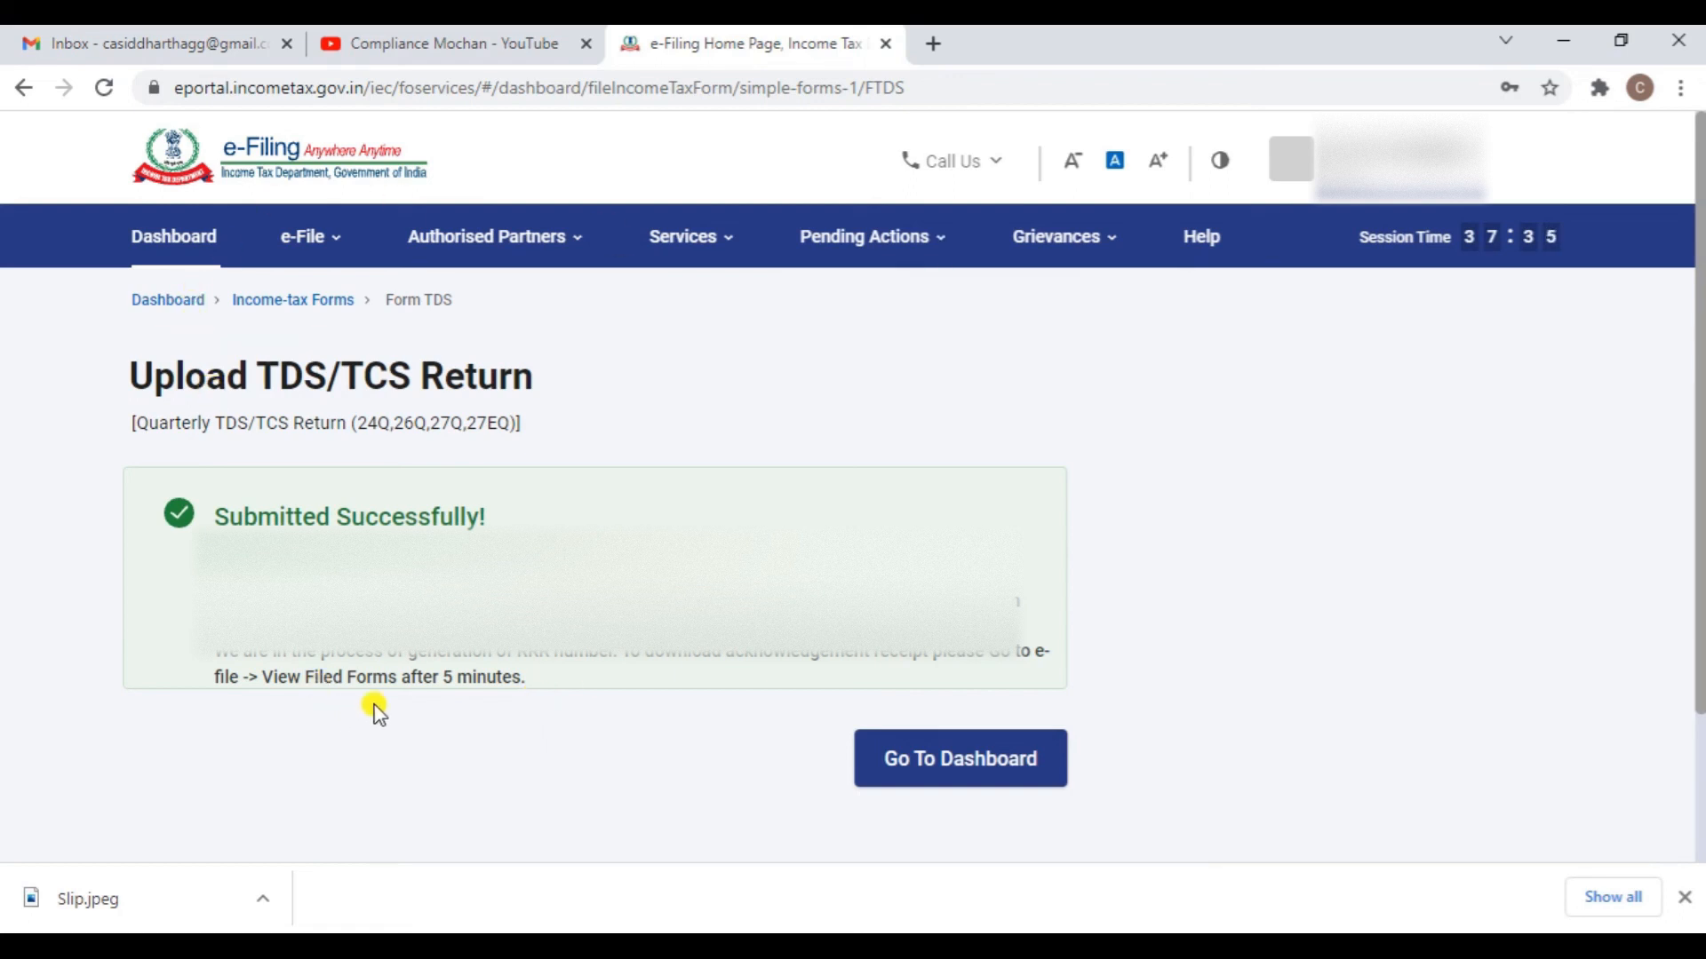
- Open the filed income tax forms and view all Form 26Q filings, down to the F.Y. 2021-22 (Quarter 1) entry
left_click(300, 258)
mouse_move(339, 311)
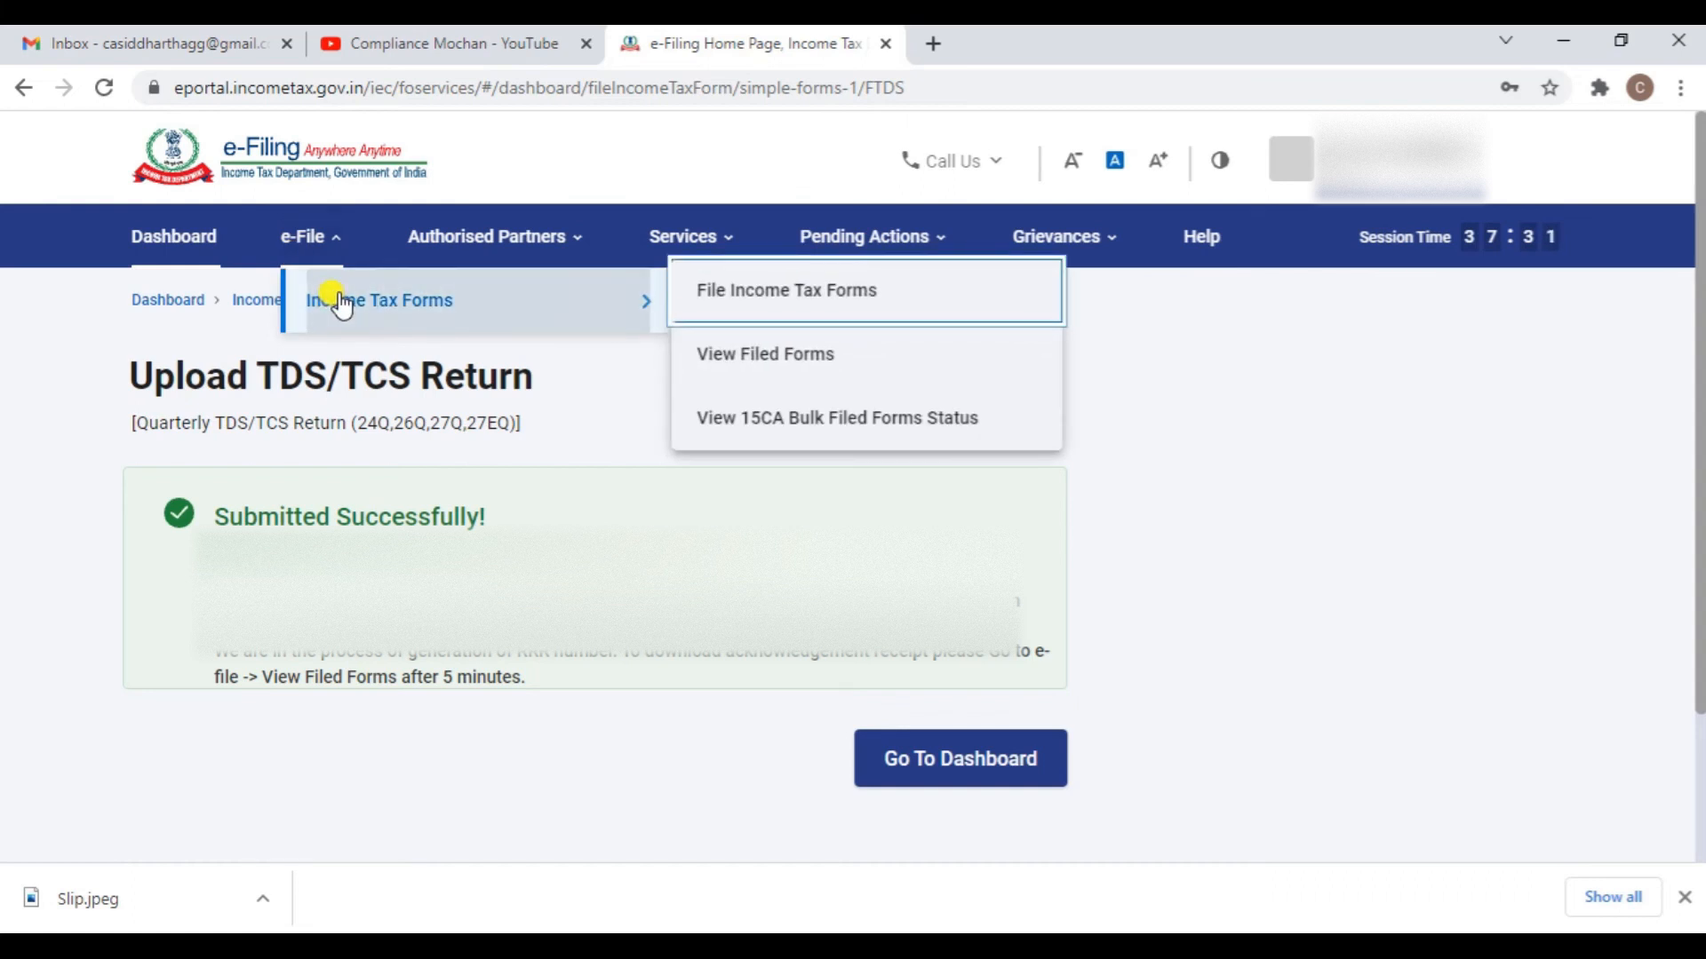
left_click(727, 363)
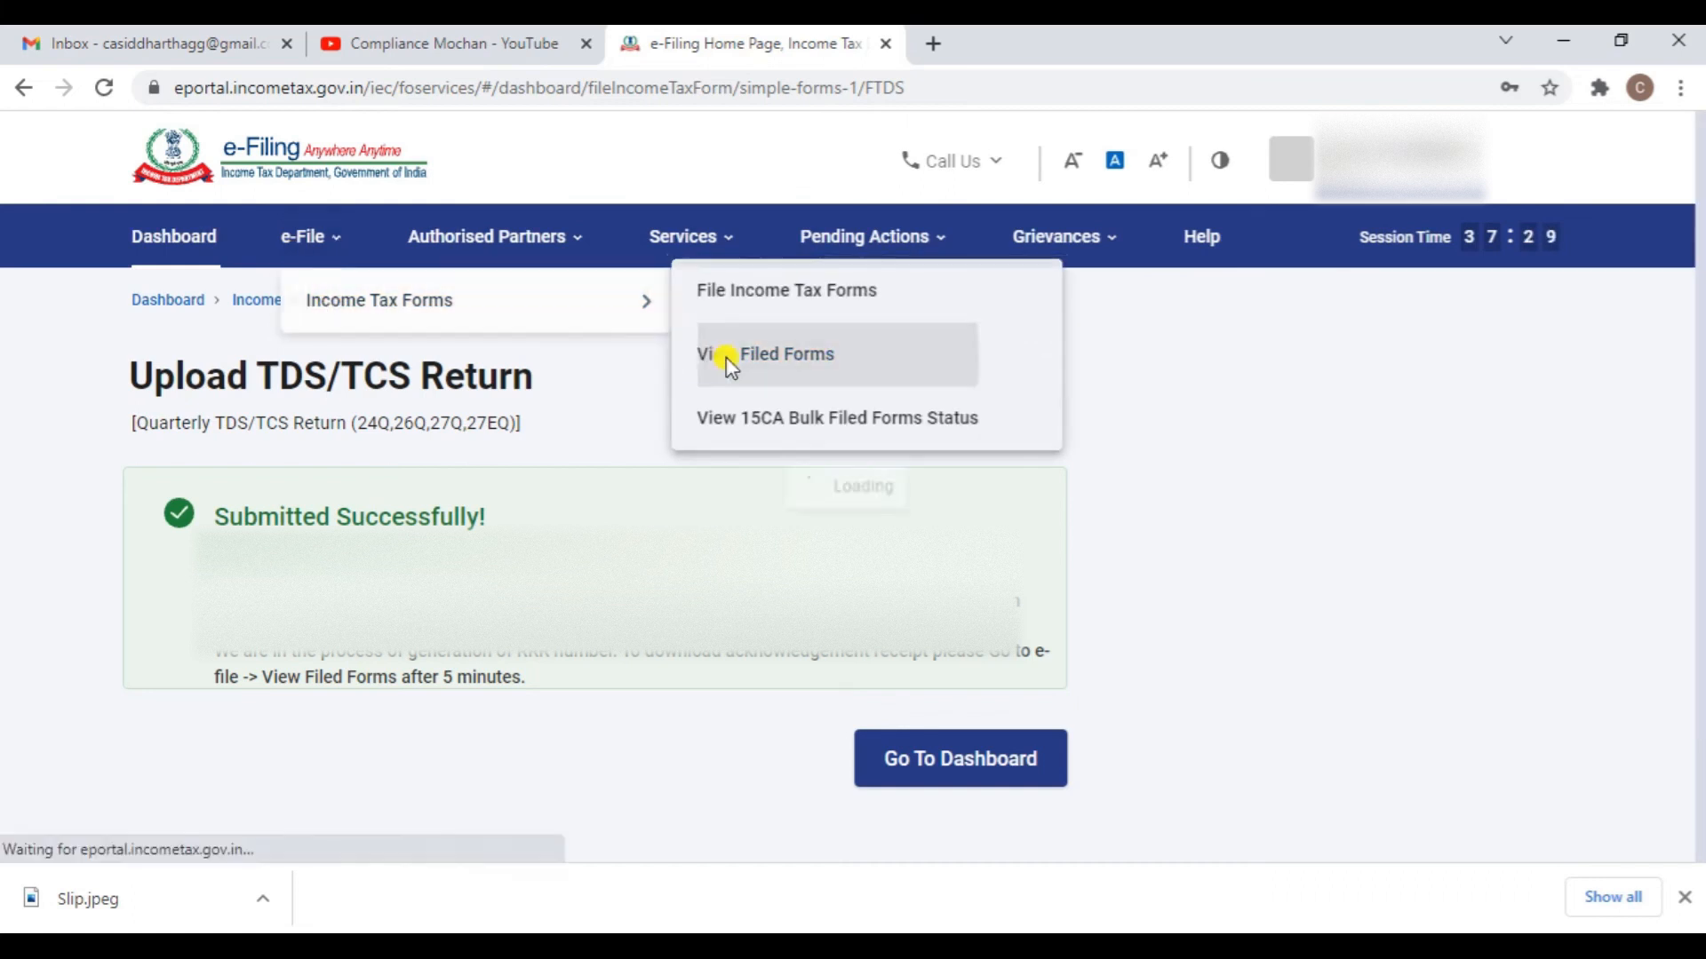
scroll(337, 546, "down", 2)
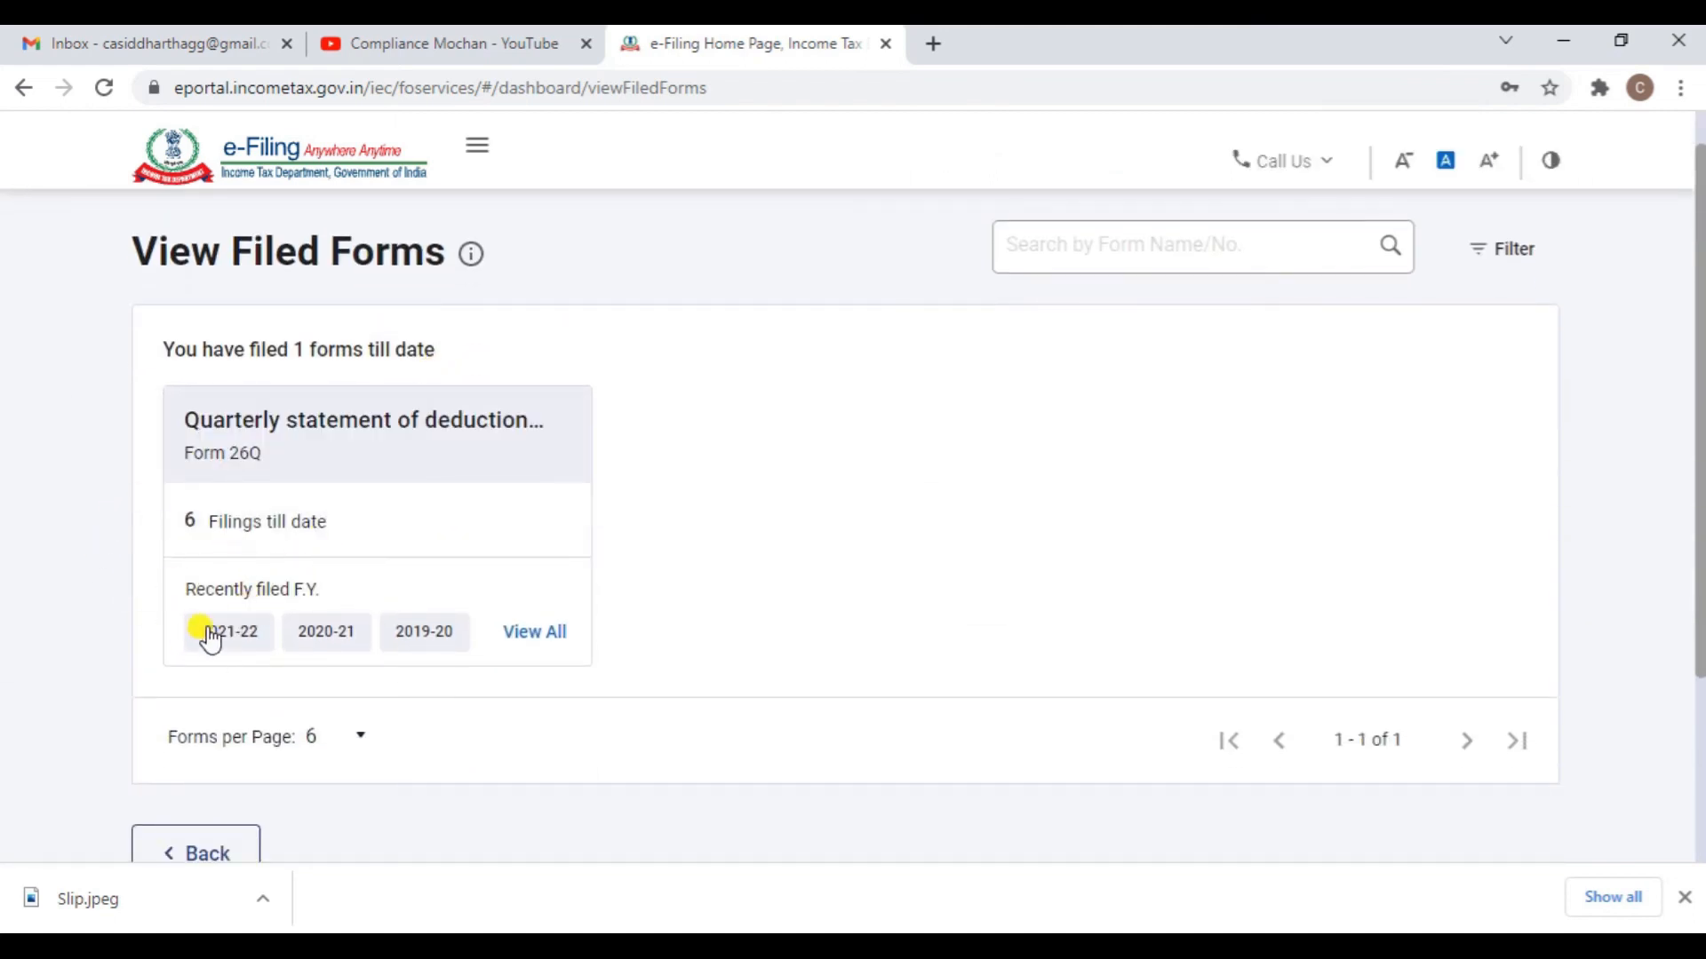
left_click(522, 636)
scroll(520, 638, "down", 3)
scroll(520, 638, "down", 1)
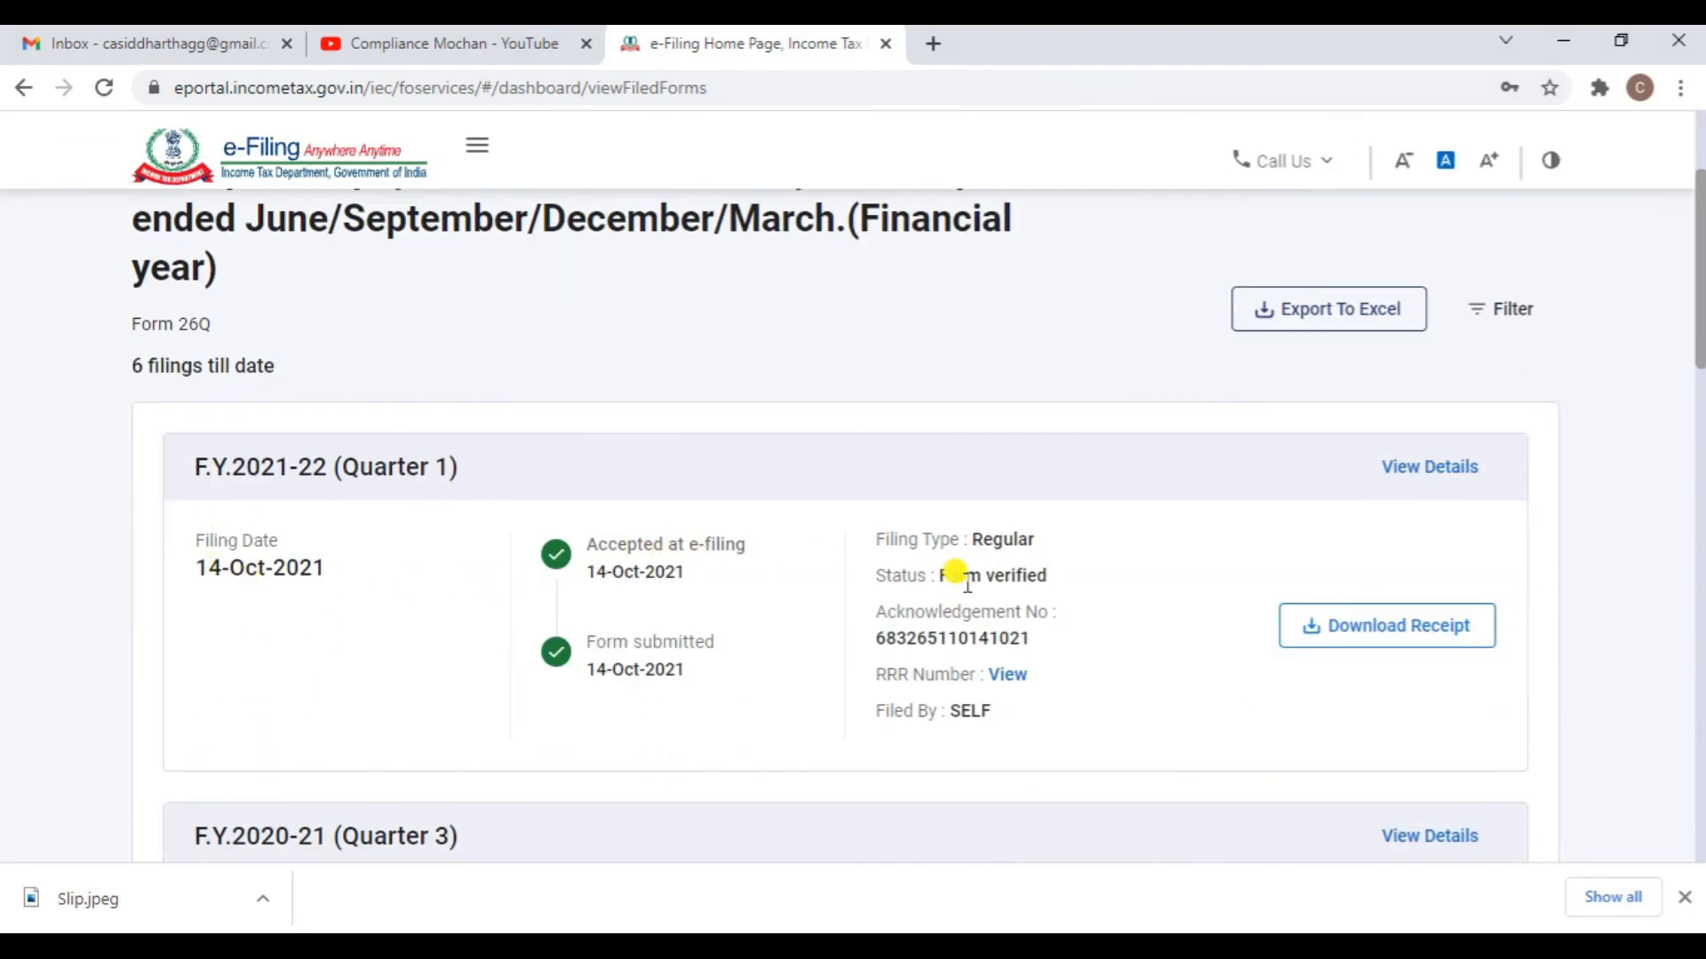
- Request the receipt download for the F.Y. 2021-22 (Quarter 1) filing with its RRR number entry selected
left_click(1339, 632)
left_click(535, 488)
left_click(1100, 590)
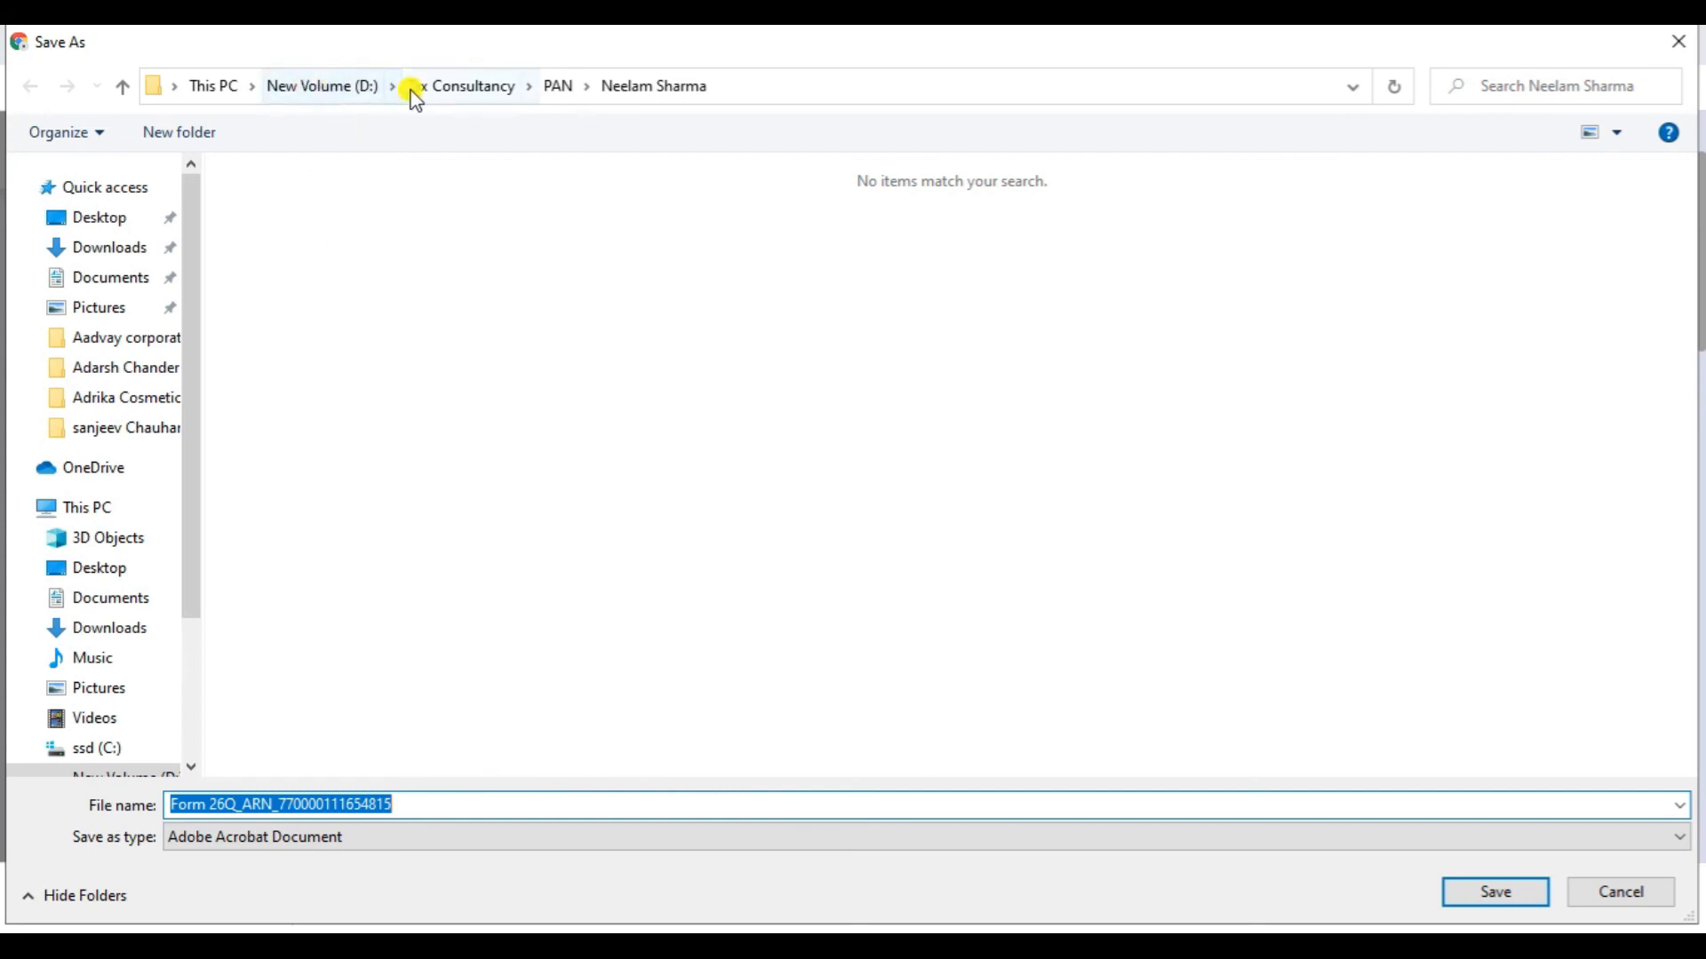
- Save the receipt PDF under its suggested name on drive D: in TDS, inside the client's FY 2021-22 folder
left_click(318, 87)
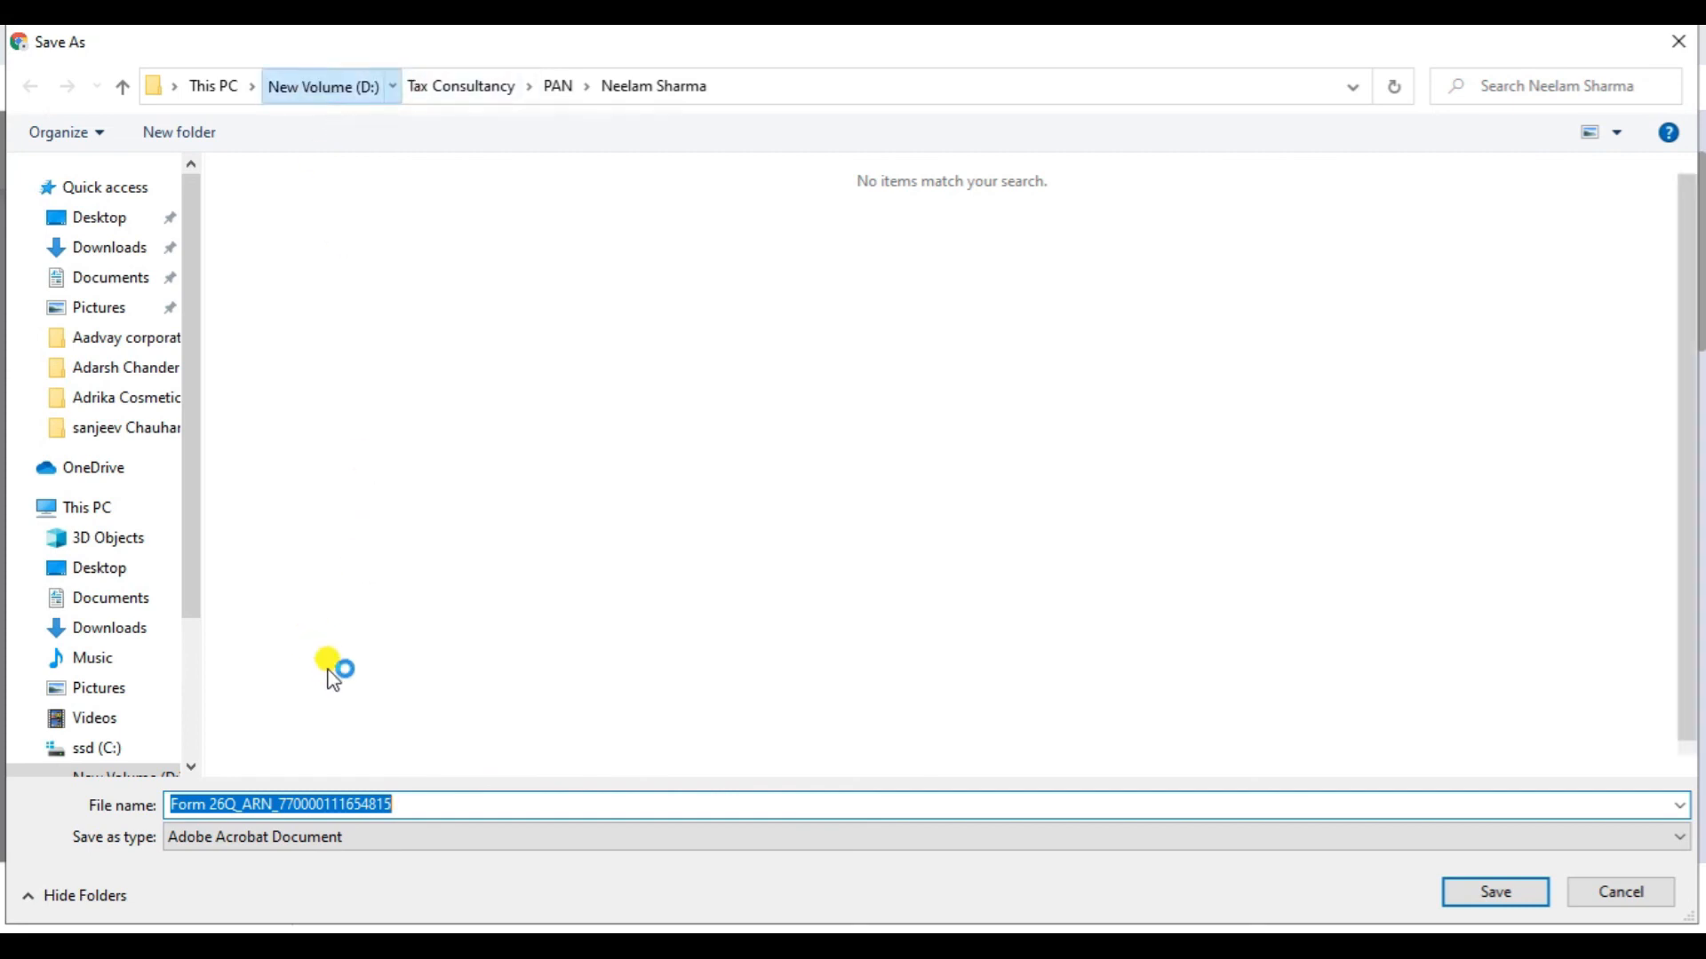
left_click(293, 737)
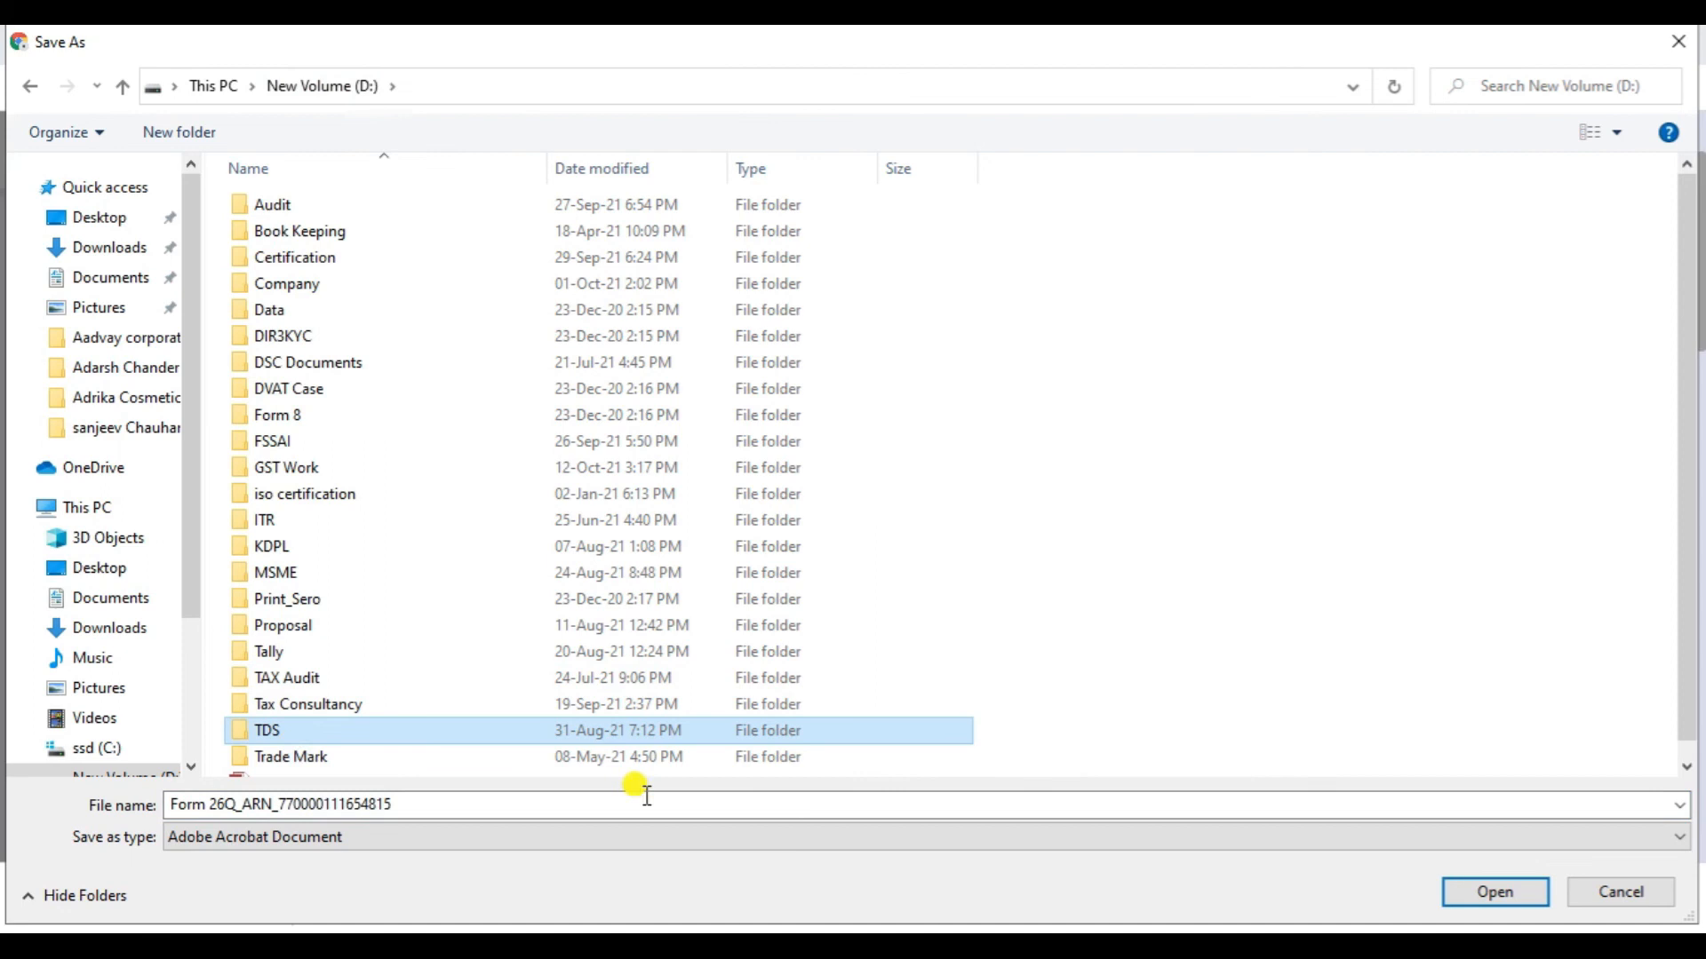
left_click(1523, 892)
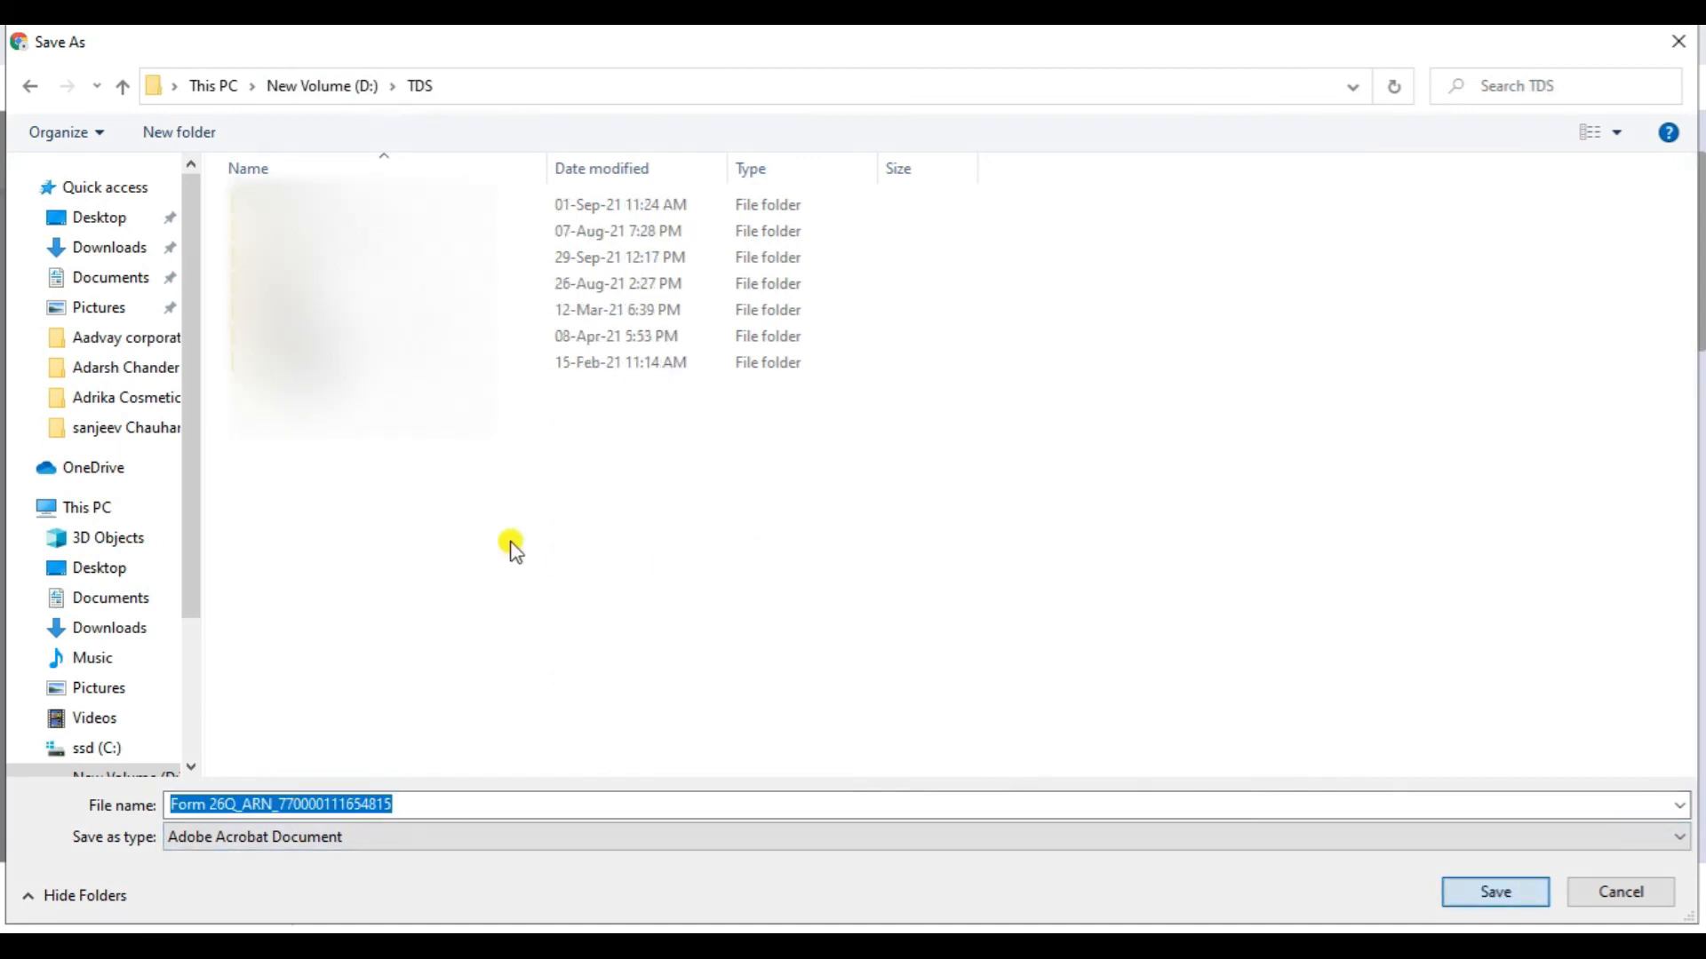
double_click(355, 257)
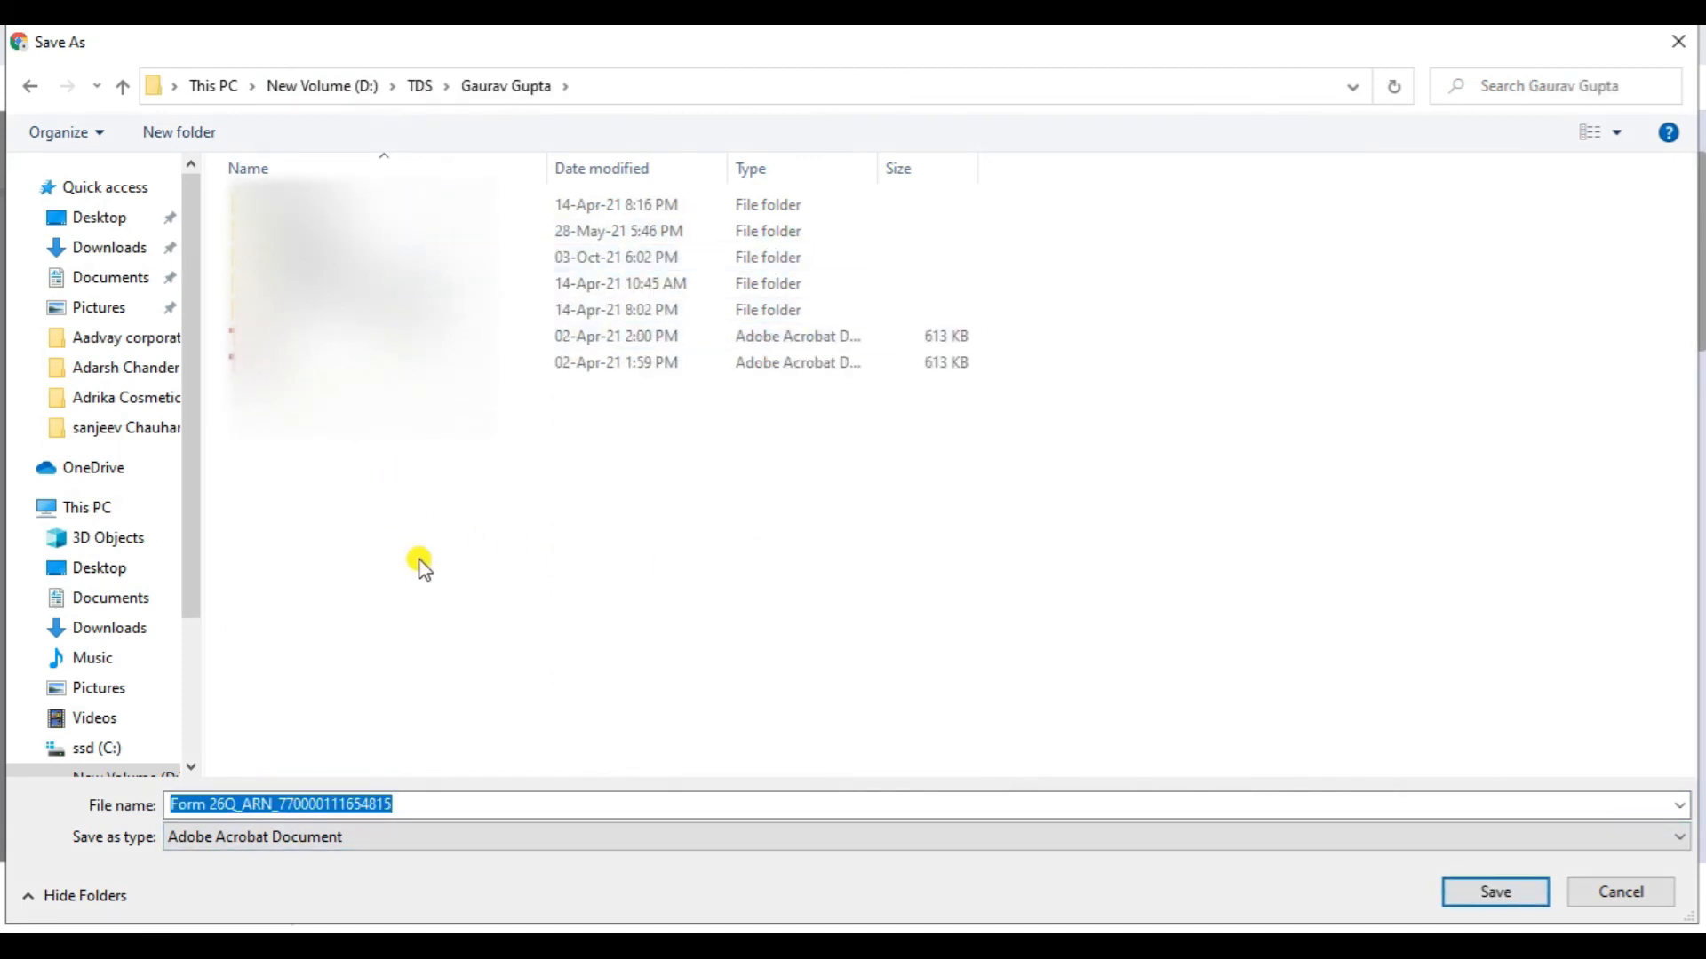
double_click(418, 256)
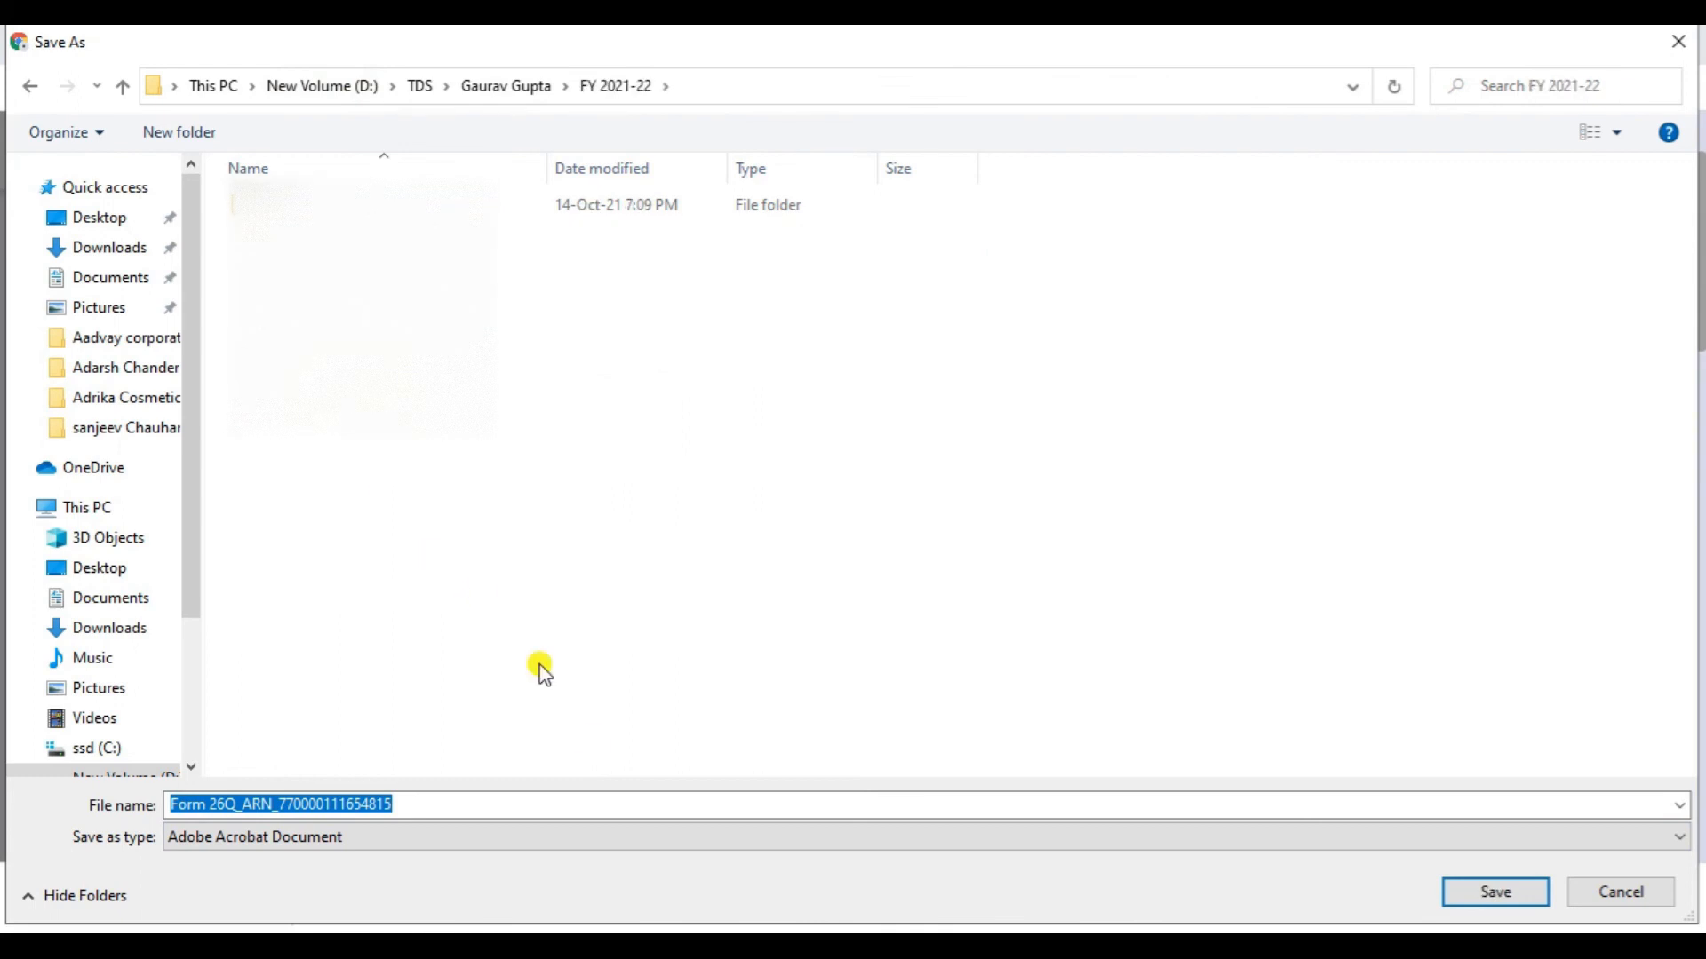
left_click(1464, 894)
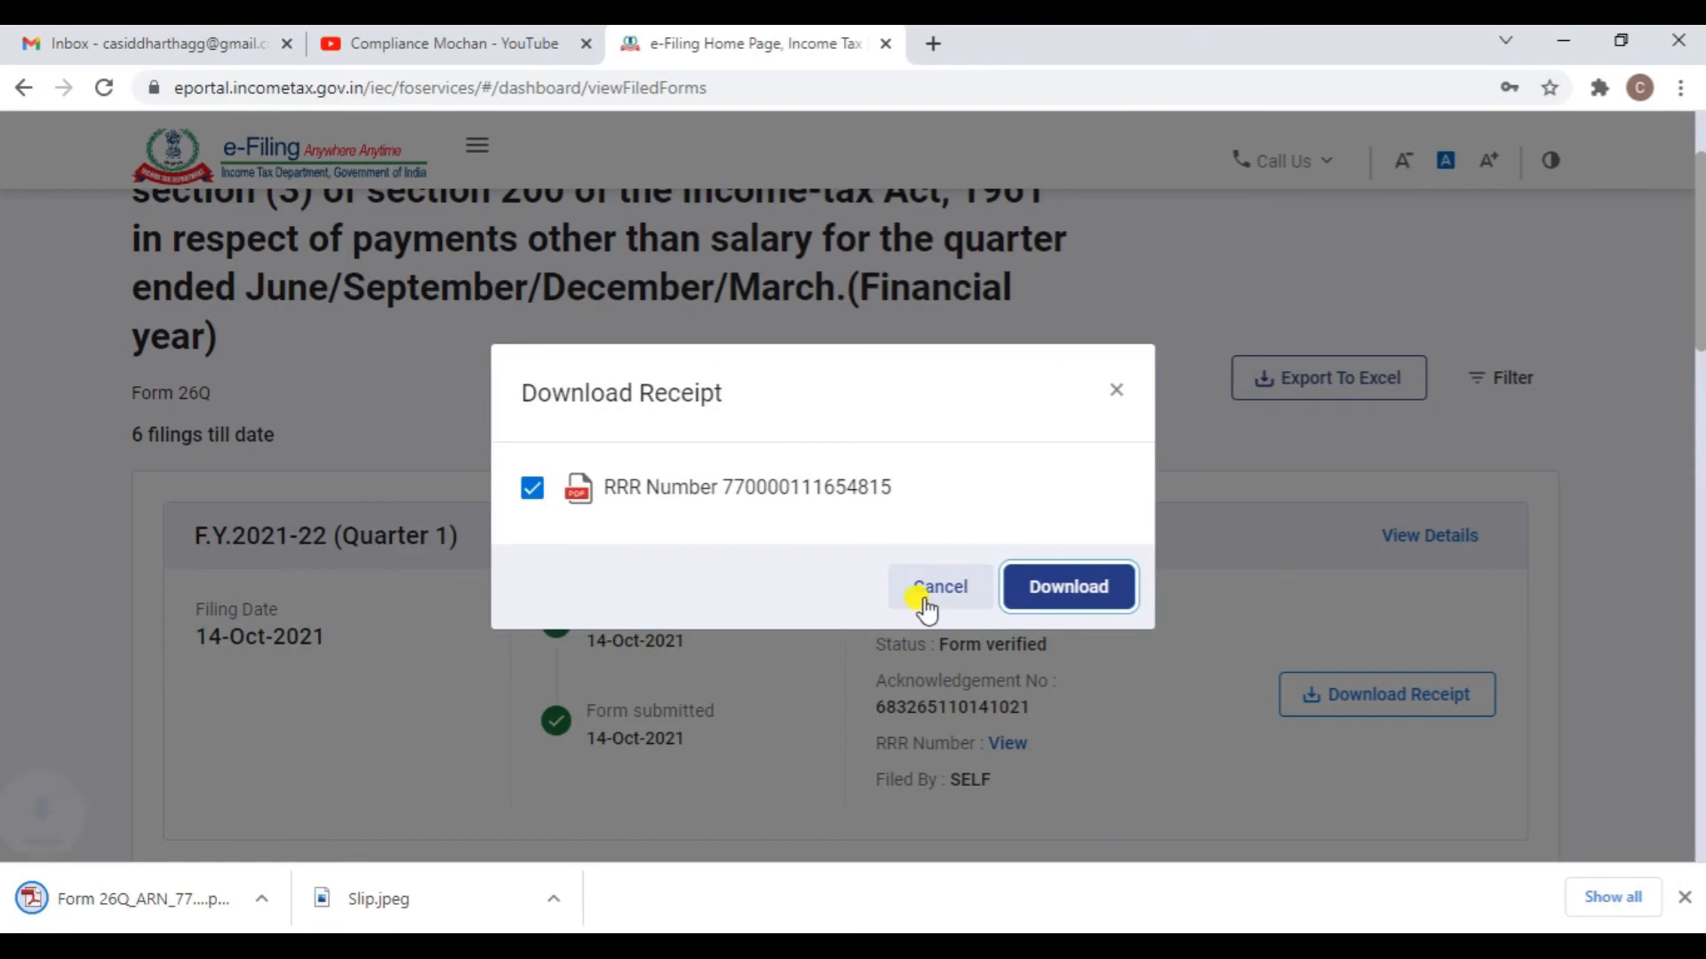